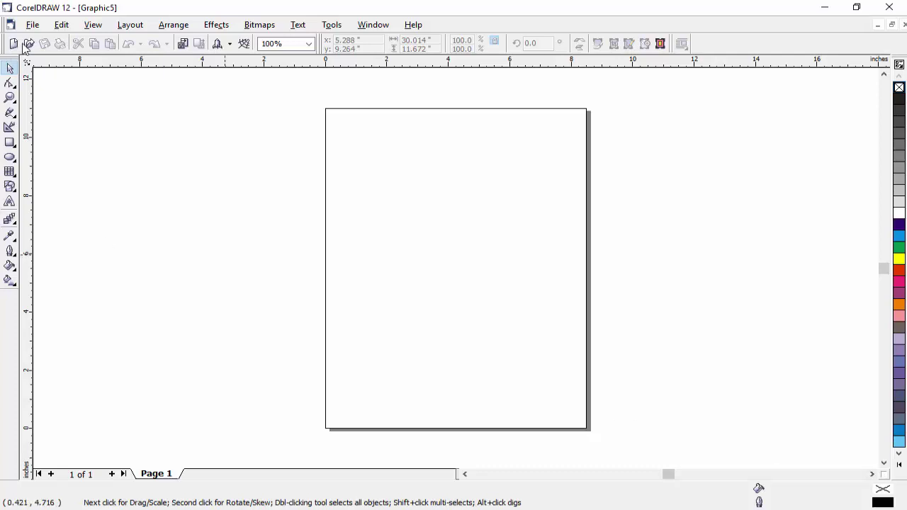
left_click(33, 25)
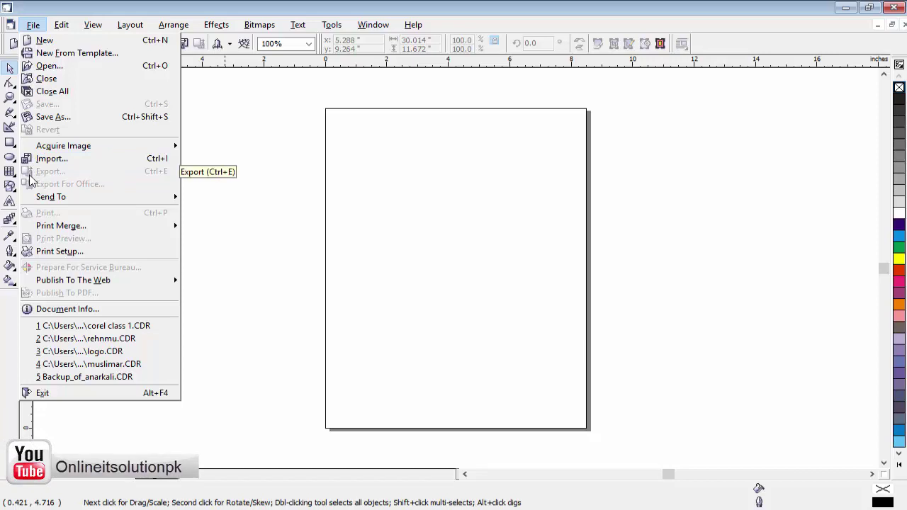
left_click(251, 105)
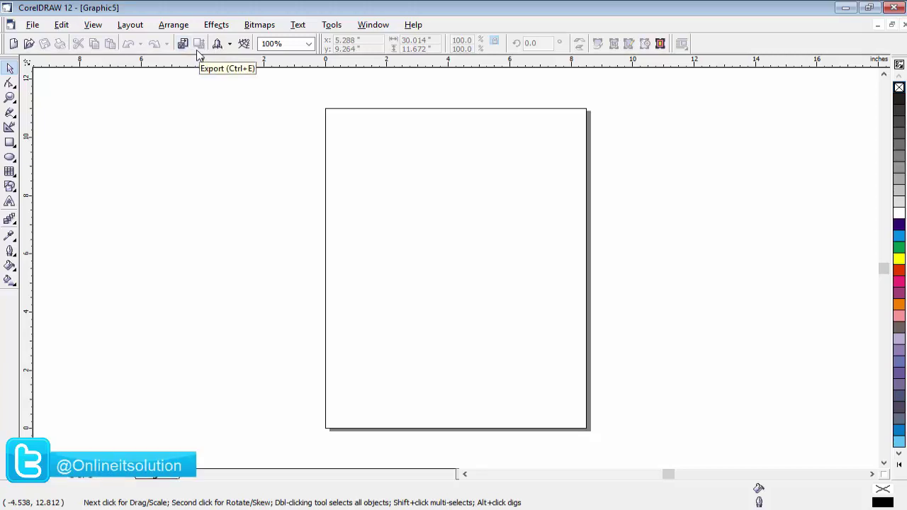
left_click(247, 151)
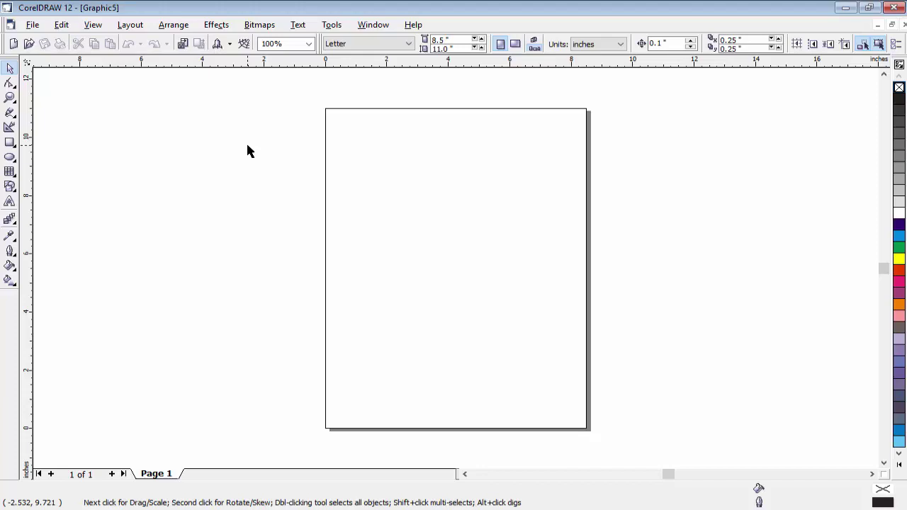
key("ctrl+Tab")
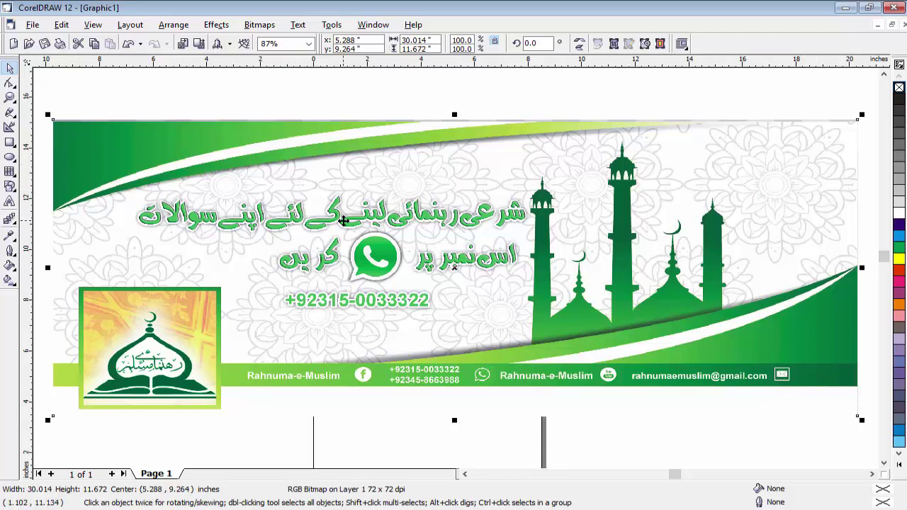
key("ctrl+Tab")
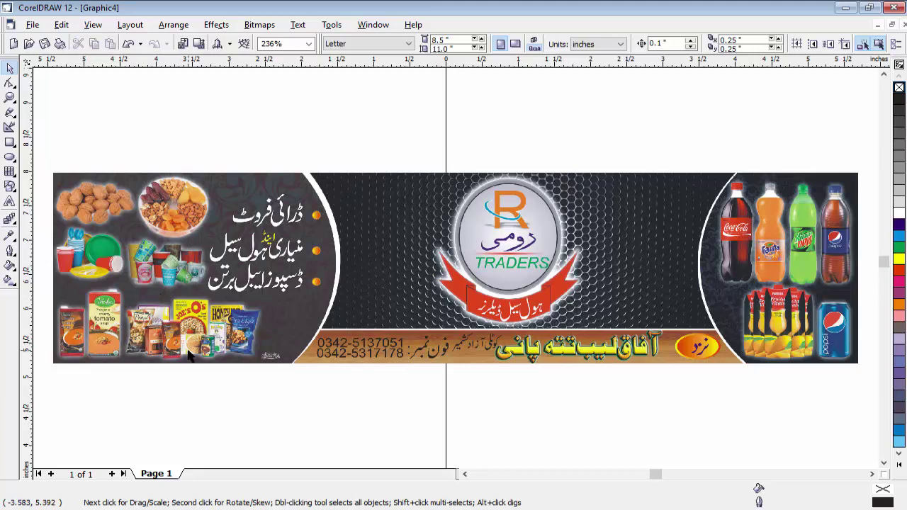
key("ctrl+Tab")
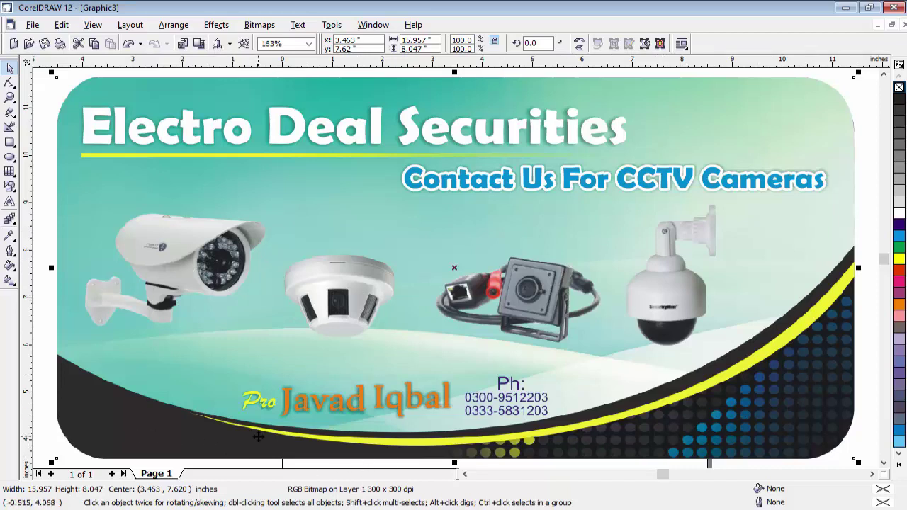
key("ctrl+Tab")
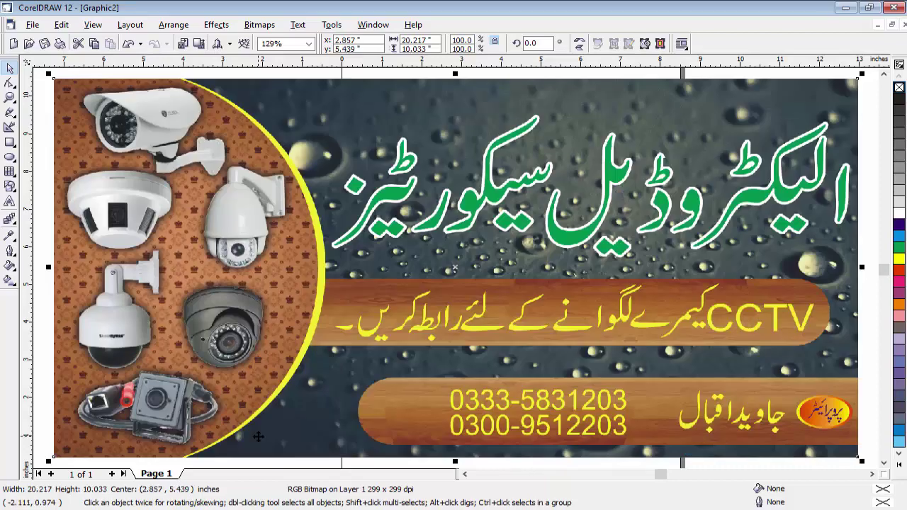
key("ctrl+Tab")
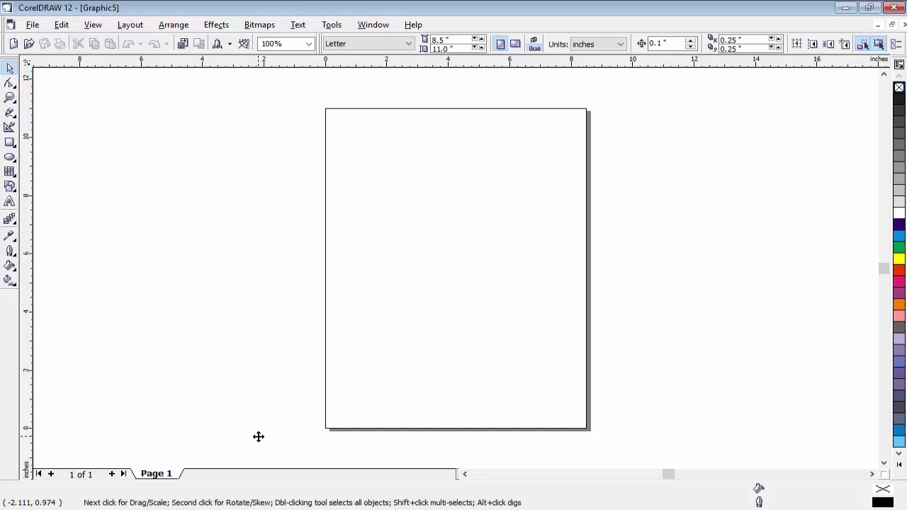
left_click(32, 28)
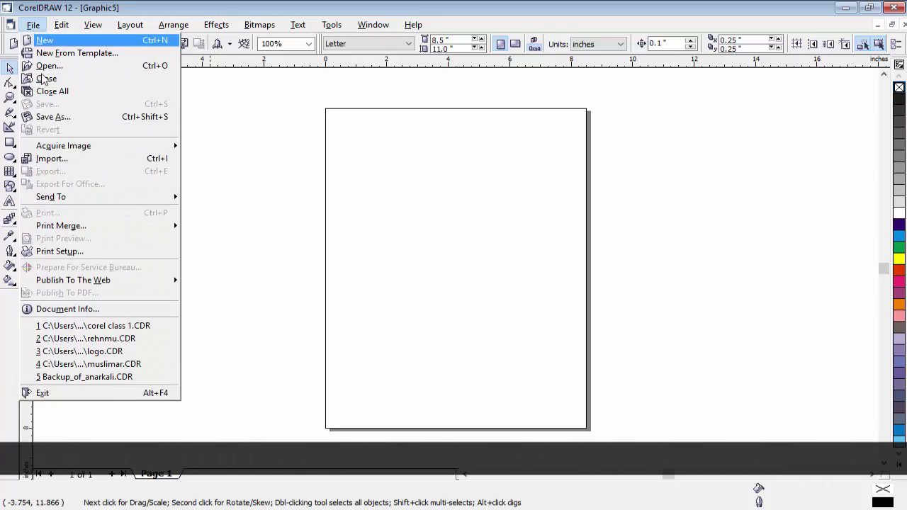
left_click(47, 163)
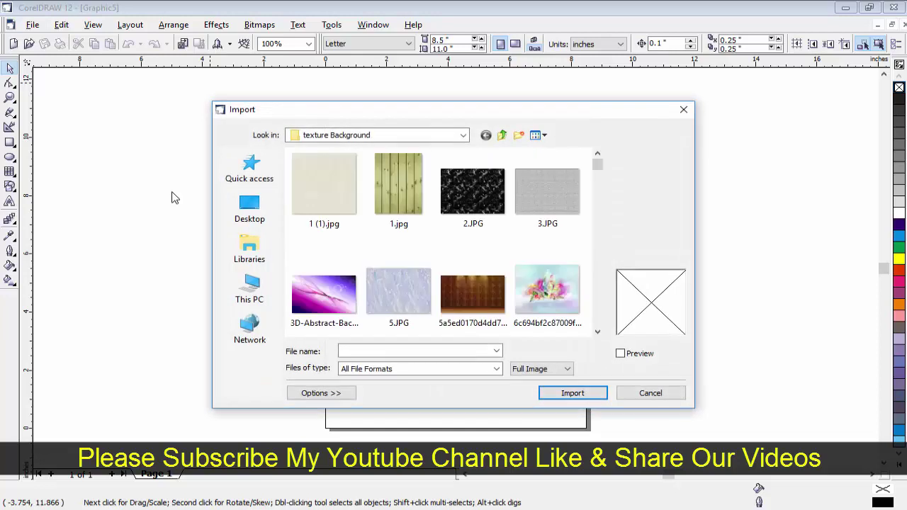
left_click(316, 207)
double_click(390, 205)
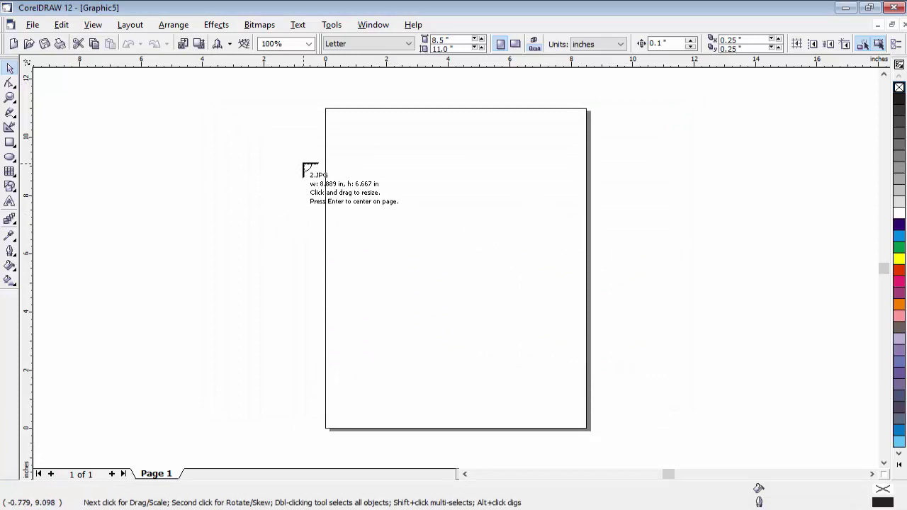
left_click(204, 162)
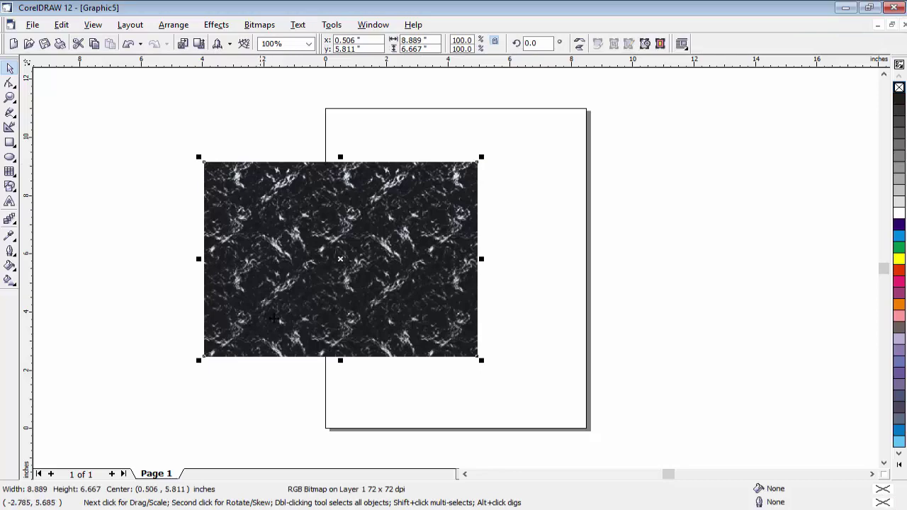
left_click_drag(417, 304, 407, 350)
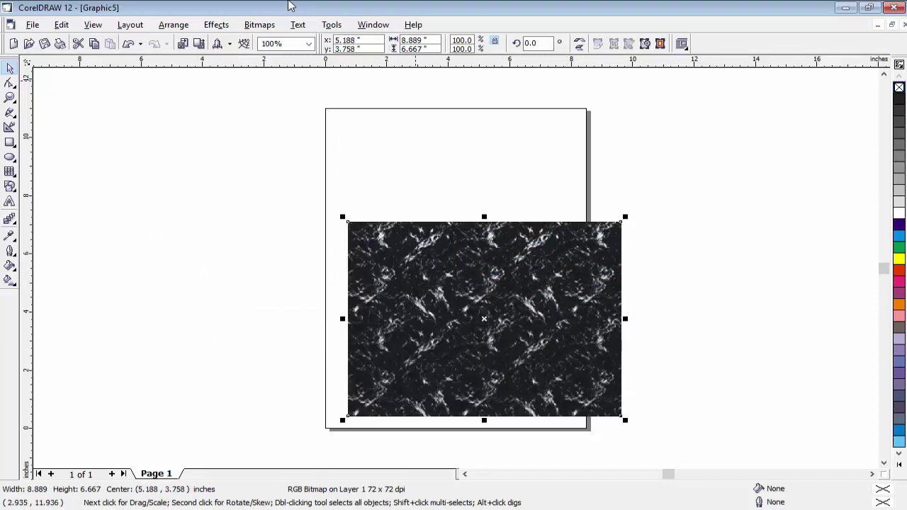
key("Delete")
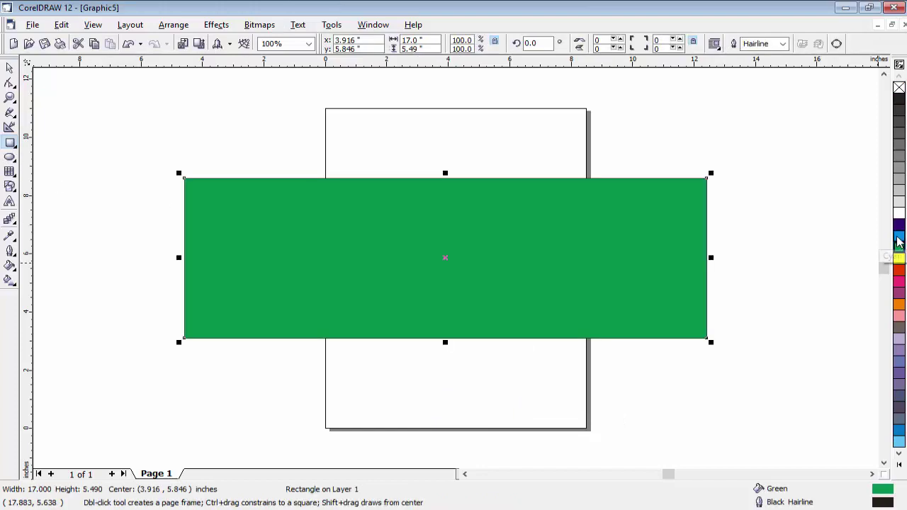
Change the banner rectangle's fill from green to red using the colour palette.
left_click(898, 258)
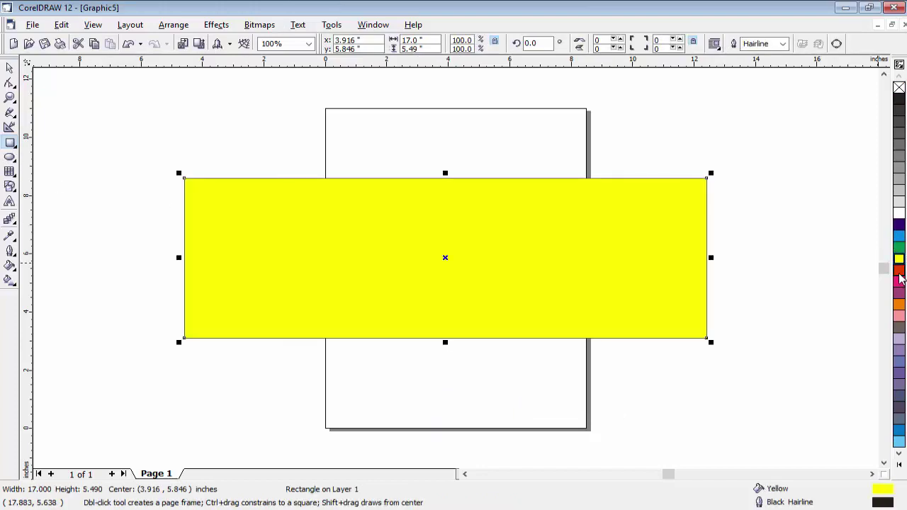
left_click(898, 271)
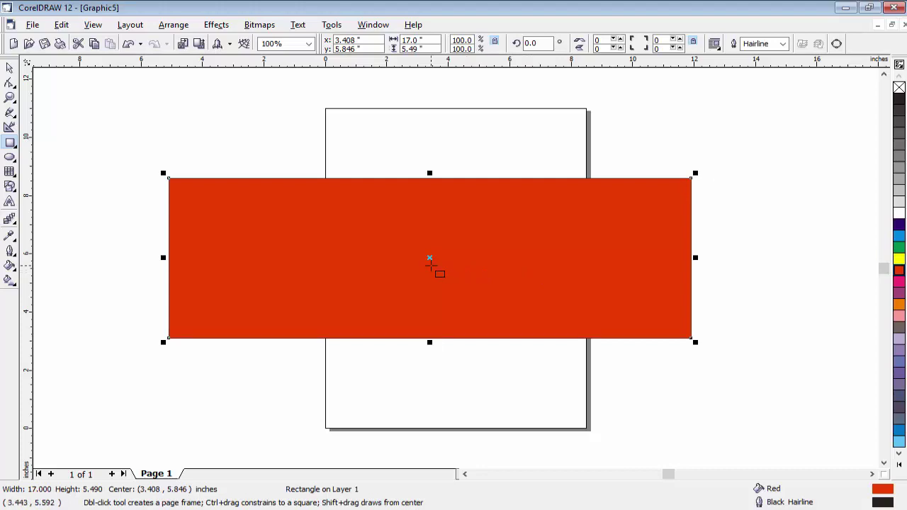
left_click(33, 26)
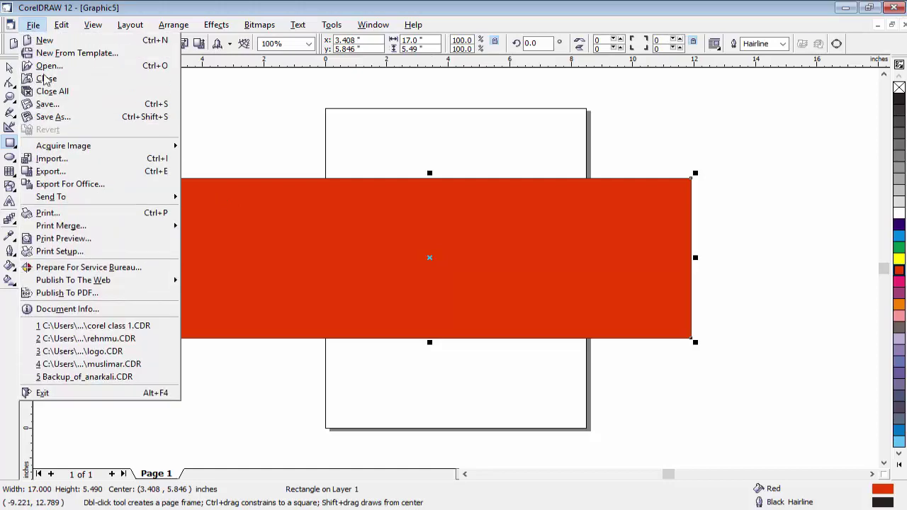
Export the drawing as JPEG file 'img' into the graphic course folder, accepting default conversion options.
left_click(80, 177)
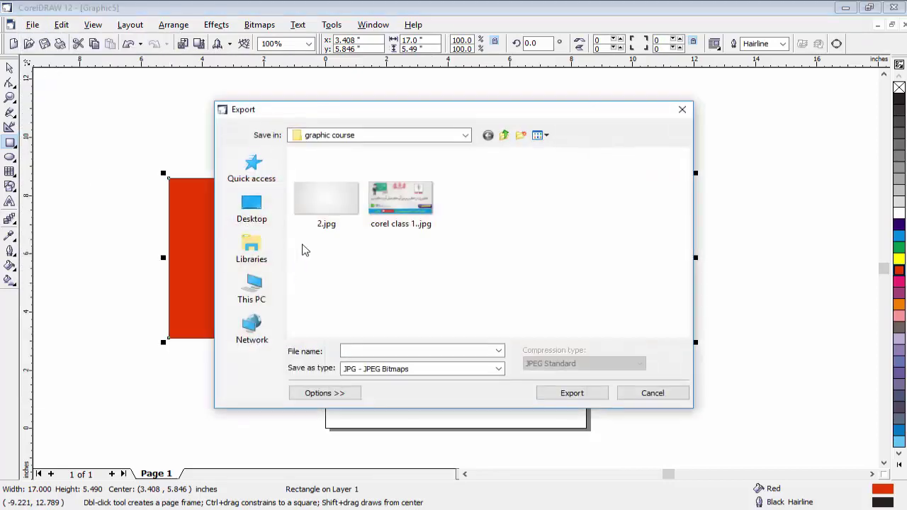
left_click(349, 351)
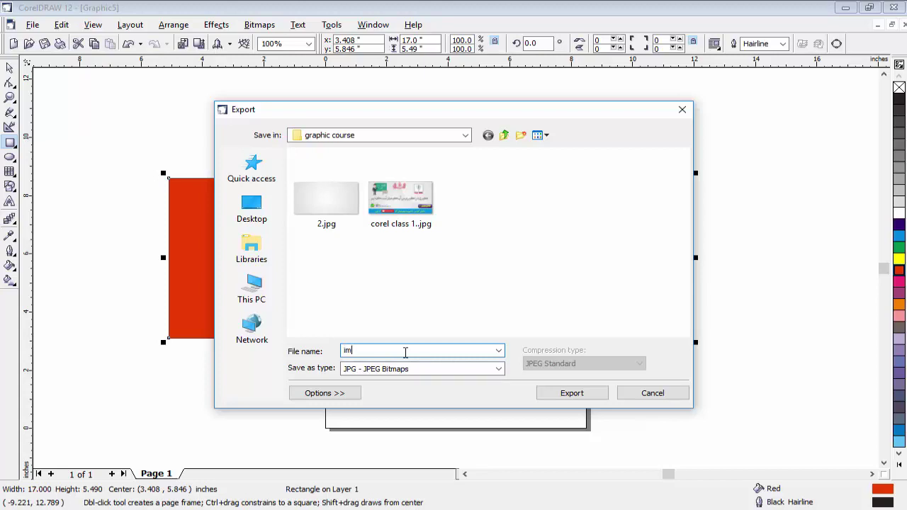
left_click(570, 398)
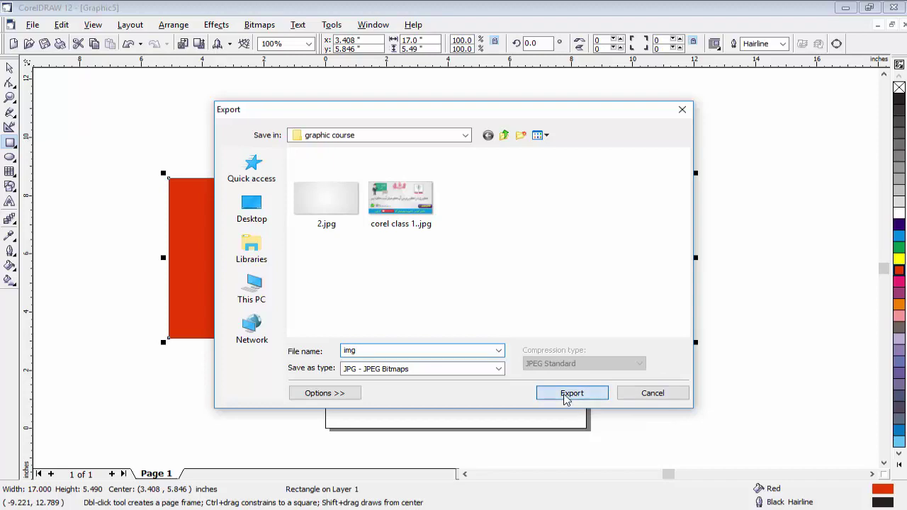
left_click(440, 396)
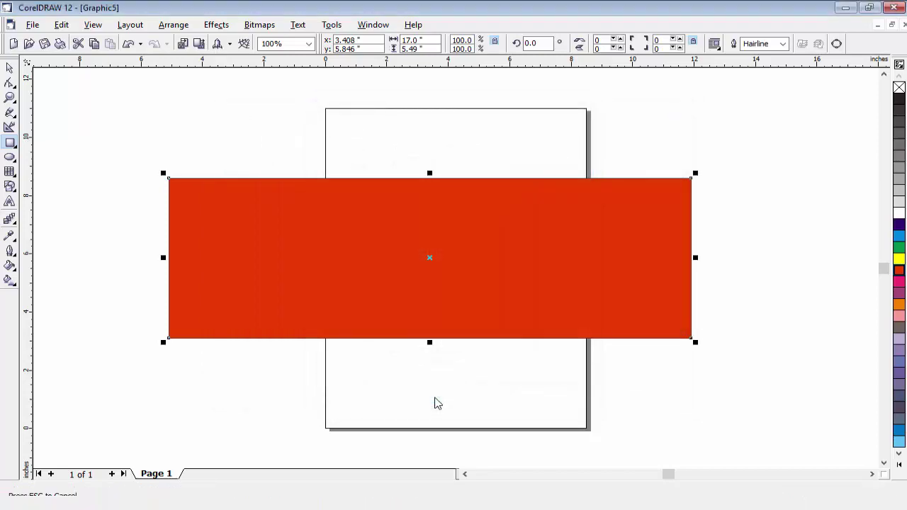
left_click(452, 360)
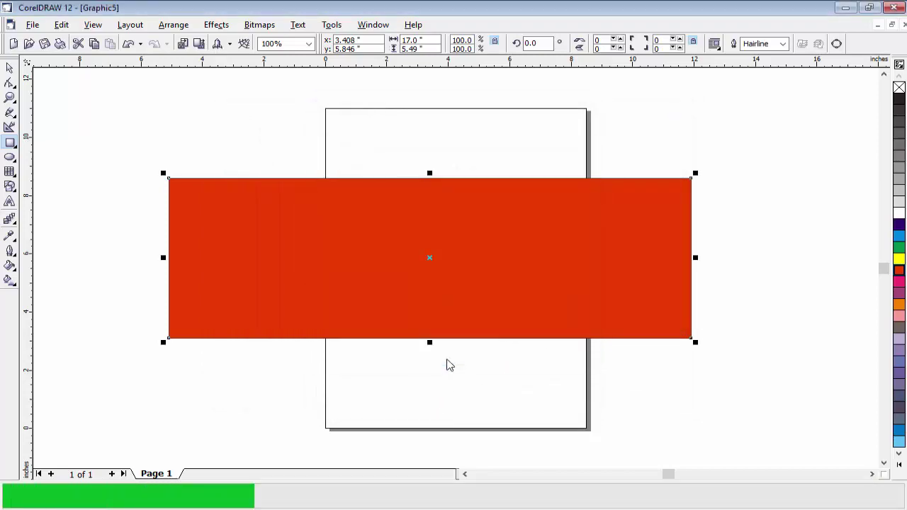
Move the red rectangle slightly right so it is centred at 3.916, 5.846 inches.
left_click_drag(411, 320, 428, 320)
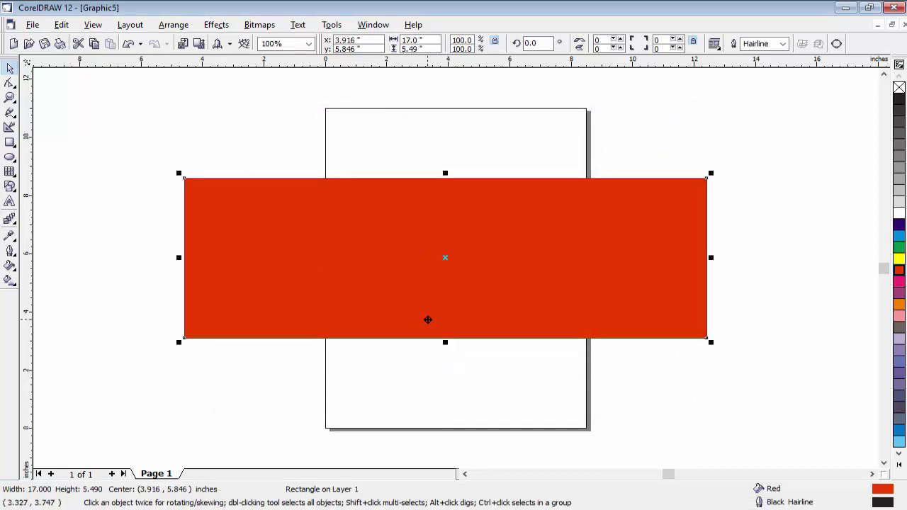
left_click(61, 29)
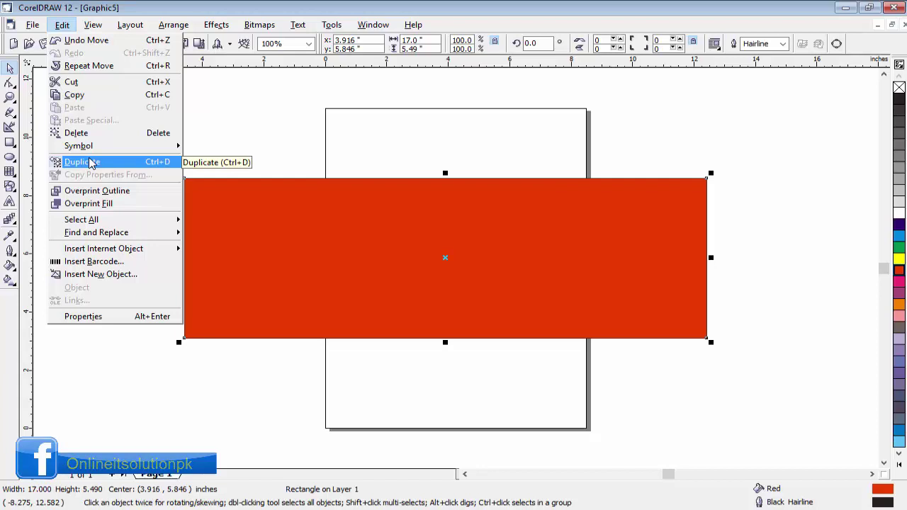
left_click(262, 134)
Draw a blue-filled 2.583 × 1.615-inch ellipse on the left of the banner, plus a second ellipse mid-rectangle.
key("F7")
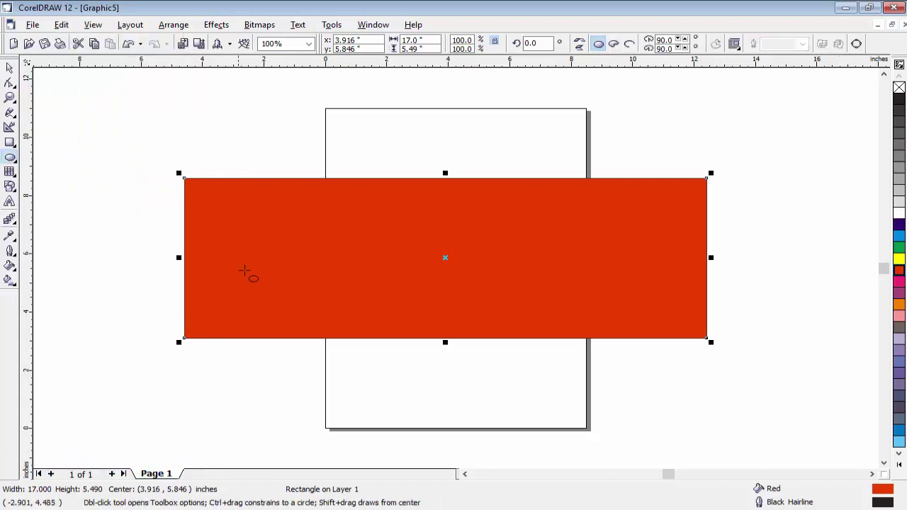
left_click_drag(216, 240, 297, 289)
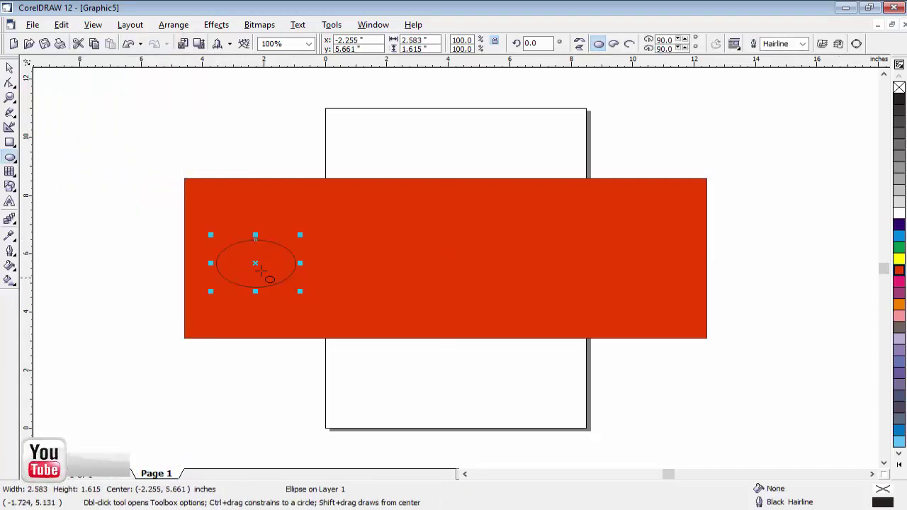
left_click(899, 224)
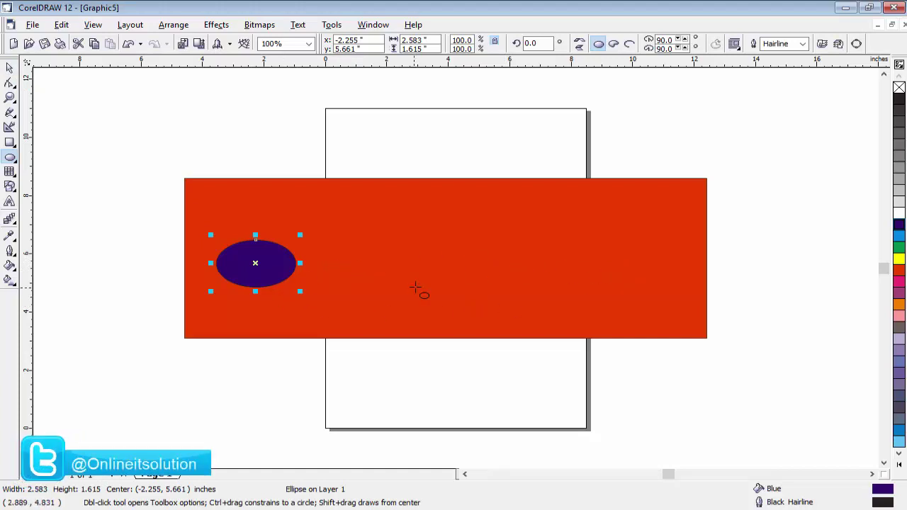
left_click_drag(326, 245, 424, 303)
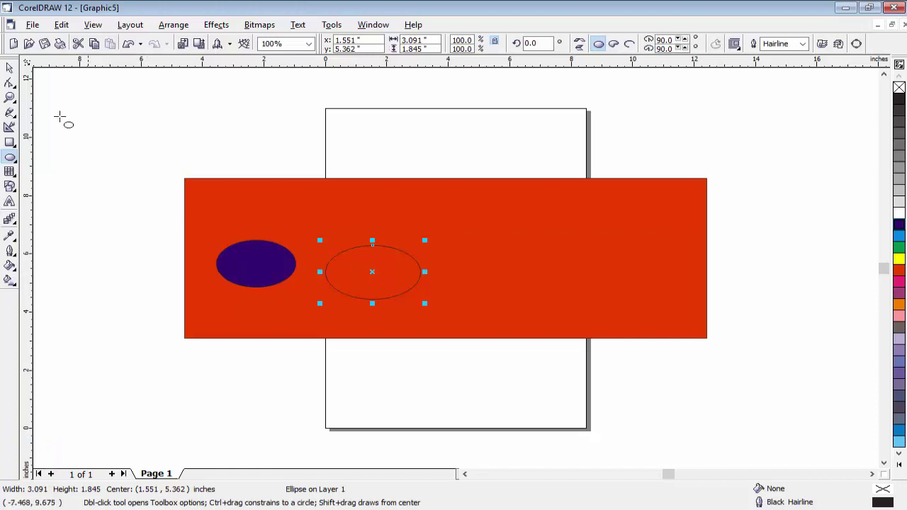
Delete the extra ellipse, then duplicate the blue ellipse and place the copy to its right.
key("Delete")
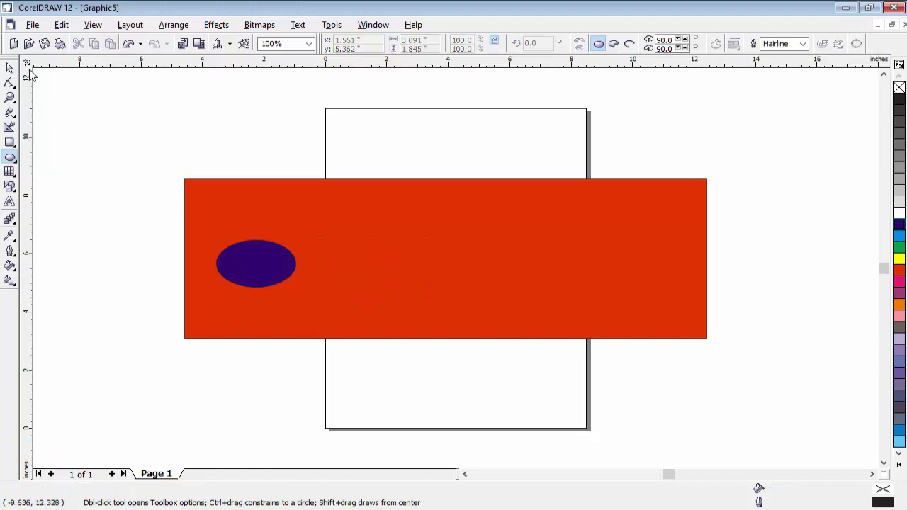
left_click(11, 68)
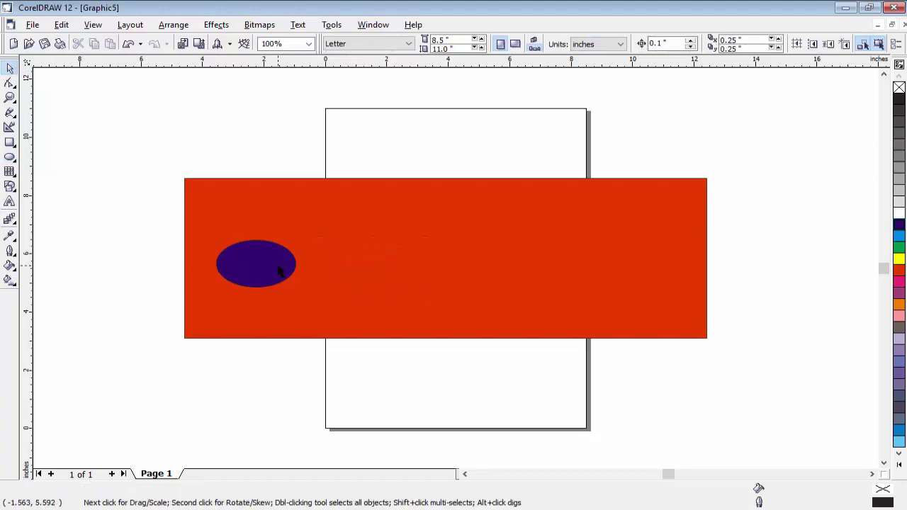
left_click(279, 269)
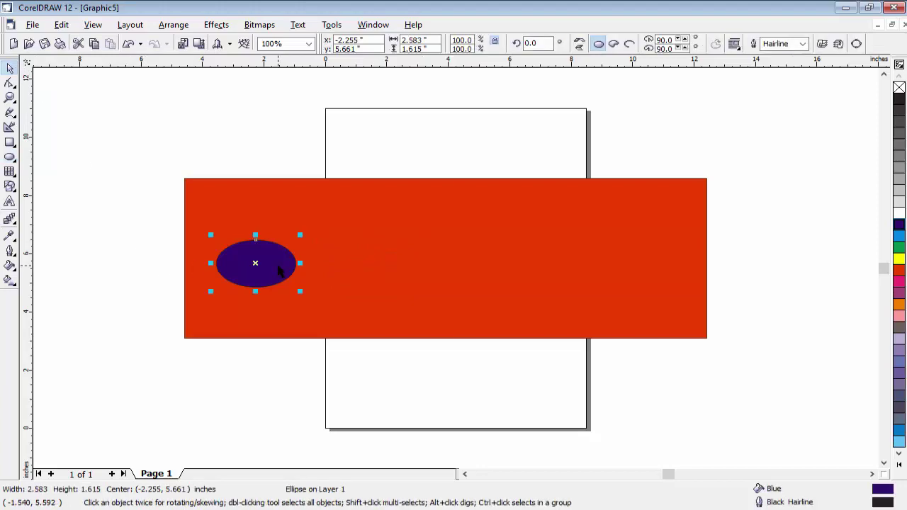
key("Right")
key("Up")
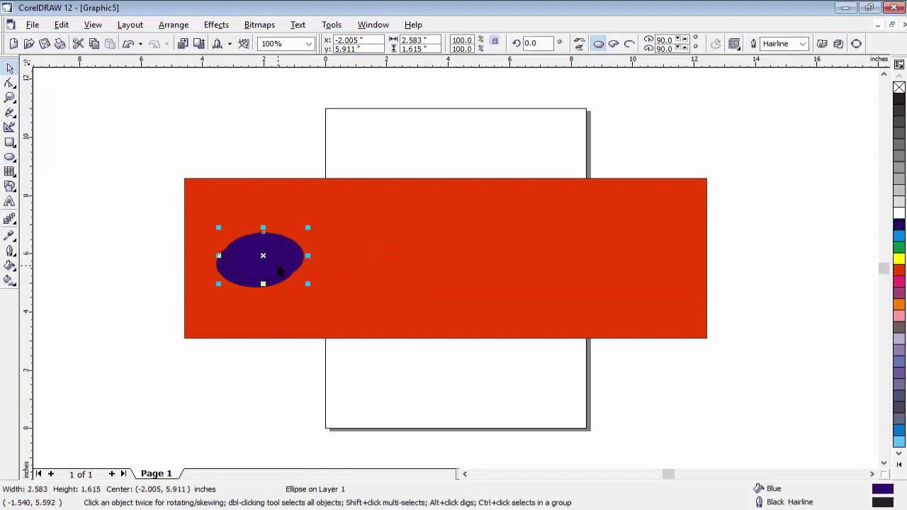
left_click_drag(279, 270, 366, 270)
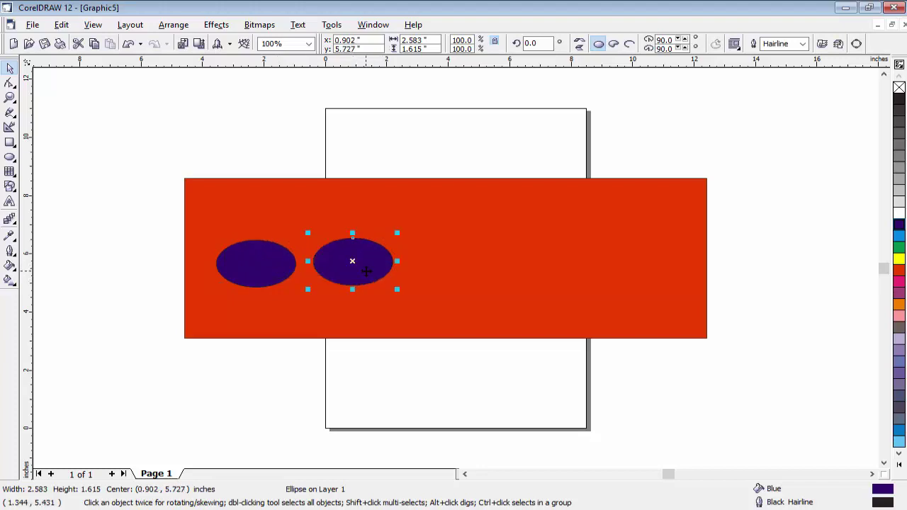
Repeat the duplicate twice for four blue ellipses and line them up in an even row.
key("ctrl+r")
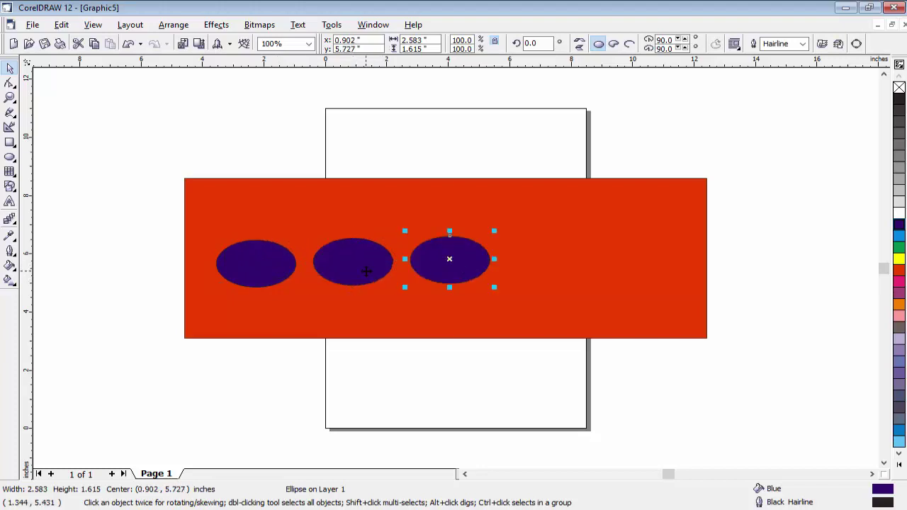
key("ctrl+r")
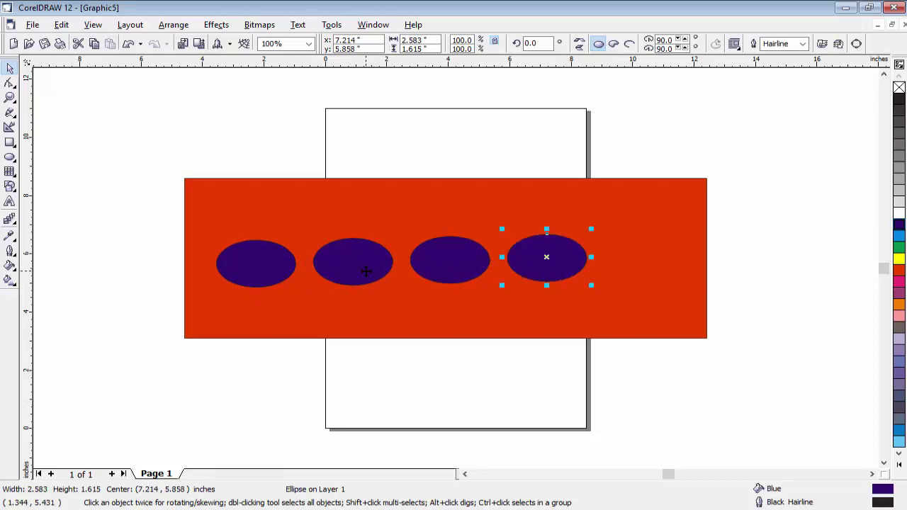
mouse_move(264, 275)
left_mouse_down()
mouse_move(254, 246)
mouse_move(264, 266)
left_mouse_up()
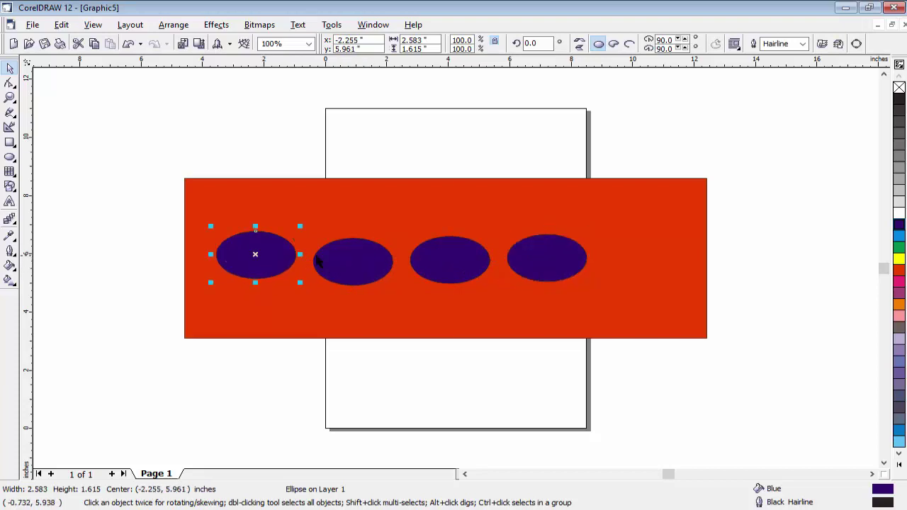
left_click_drag(354, 263, 355, 257)
left_click(440, 268)
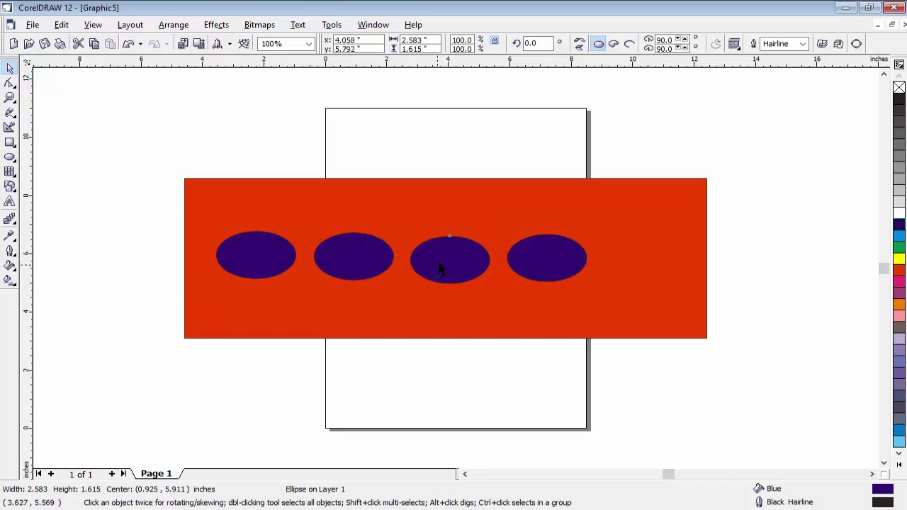
left_click_drag(439, 268, 443, 265)
left_click_drag(520, 258, 318, 259)
key("Escape")
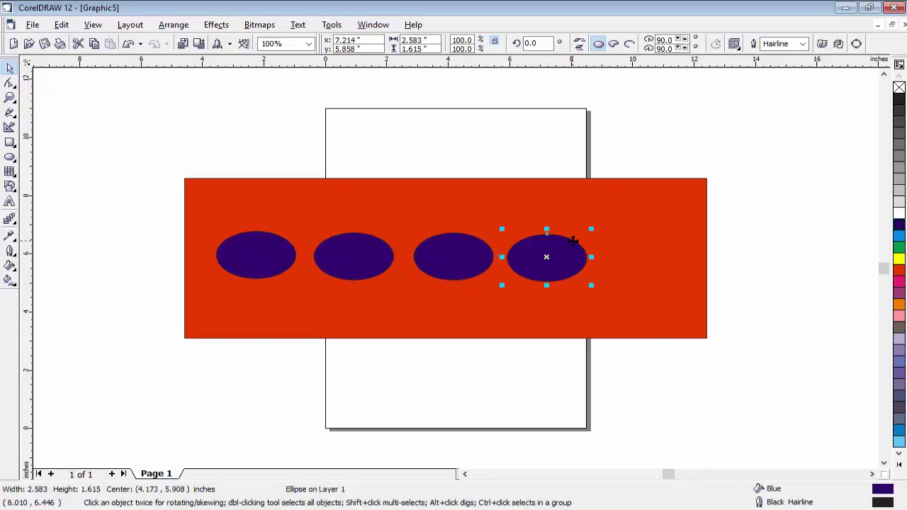
left_click(452, 248)
Select the leftmost ellipse in the row.
left_click(353, 257)
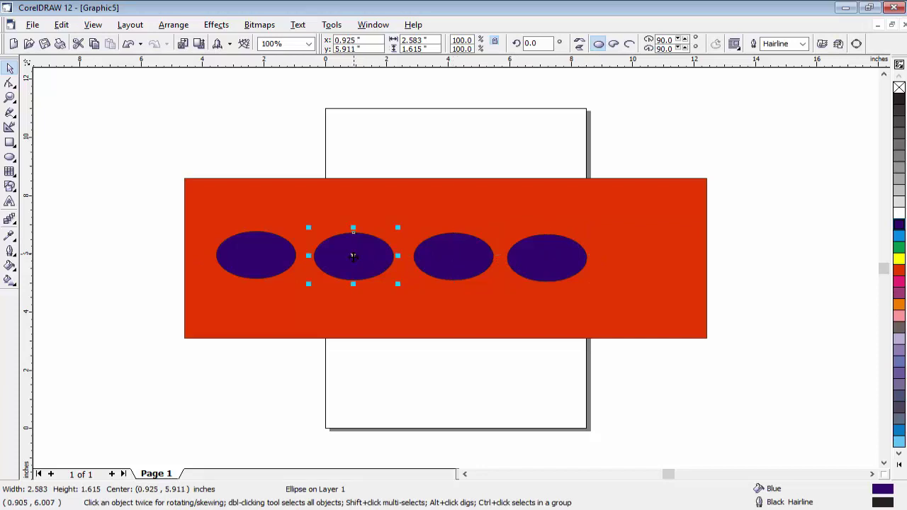
left_click(254, 255)
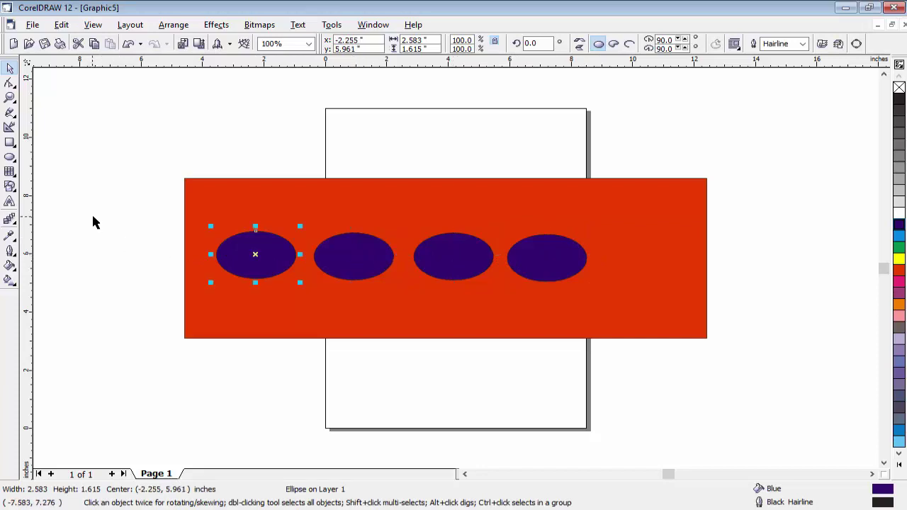
left_click(92, 27)
mouse_move(62, 25)
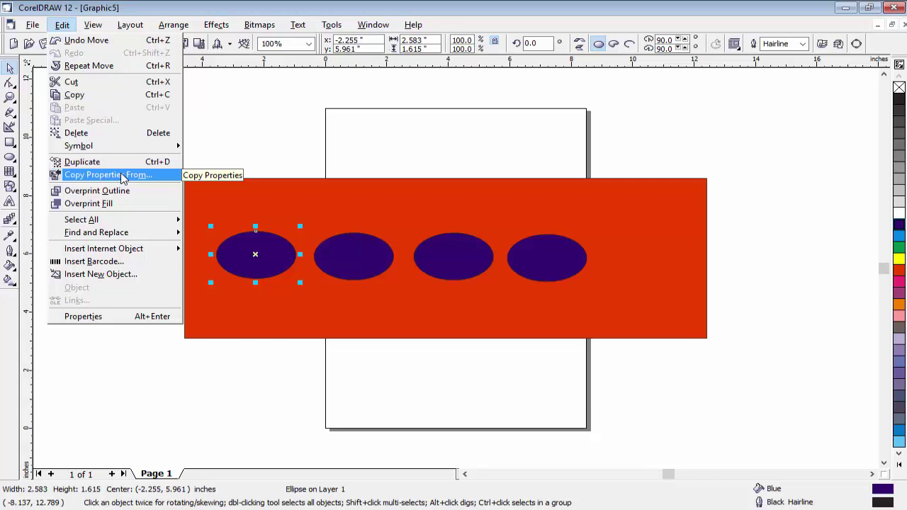
left_click(315, 139)
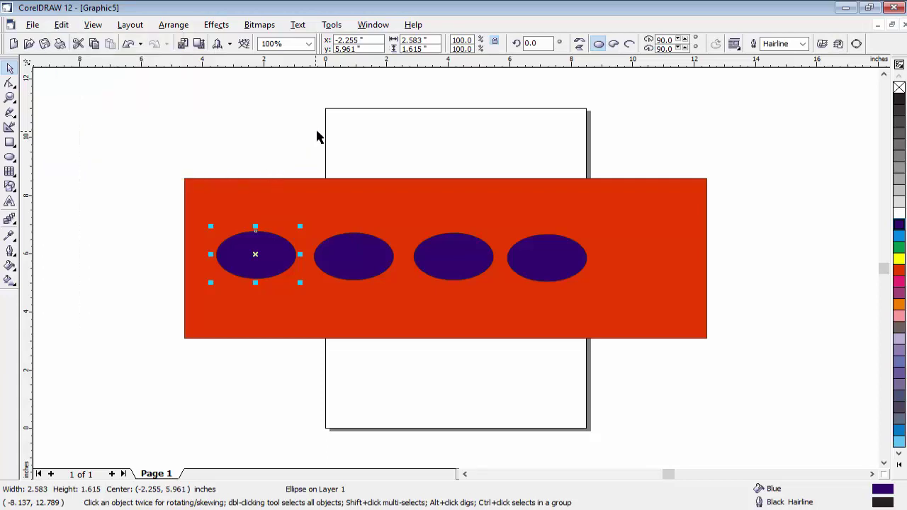
Fill the leftmost ellipse with light cyan C50 M1 Y9 K0 and shift it slightly left.
double_click(882, 489)
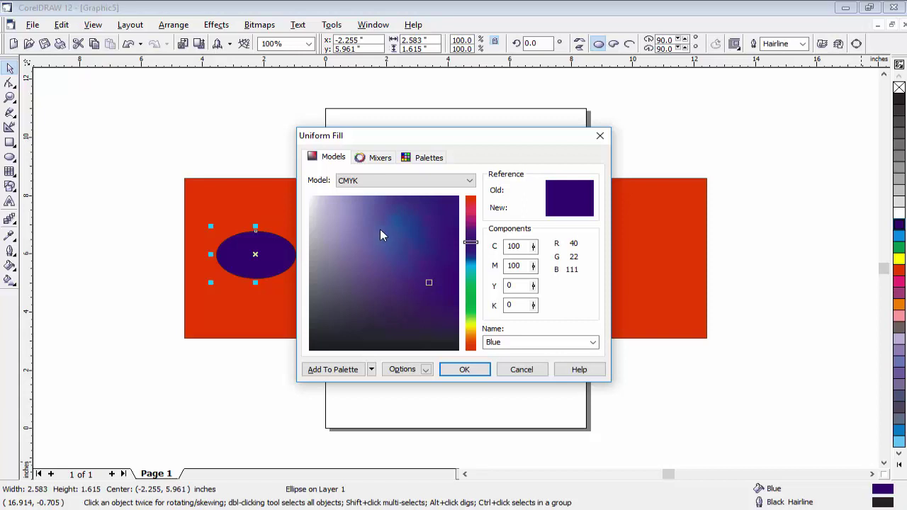
left_click(379, 229)
left_click_drag(396, 246, 395, 241)
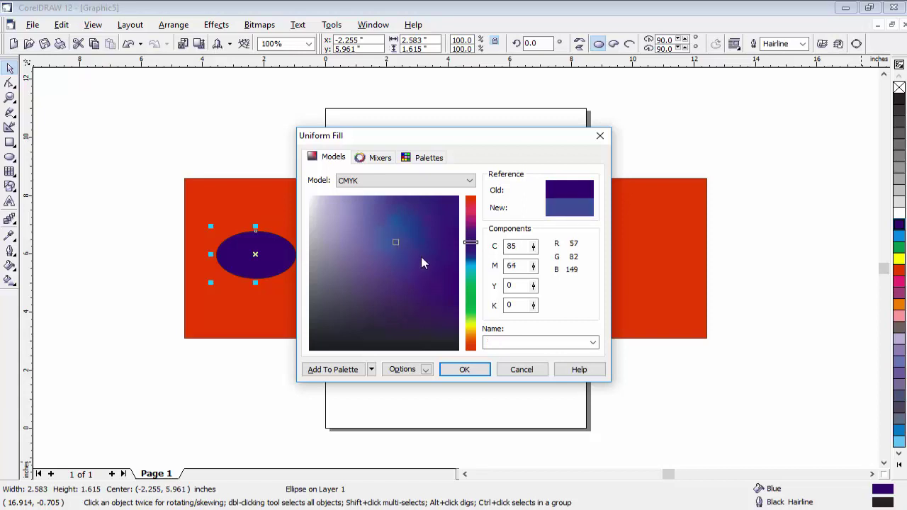
left_click(469, 268)
left_click(408, 222)
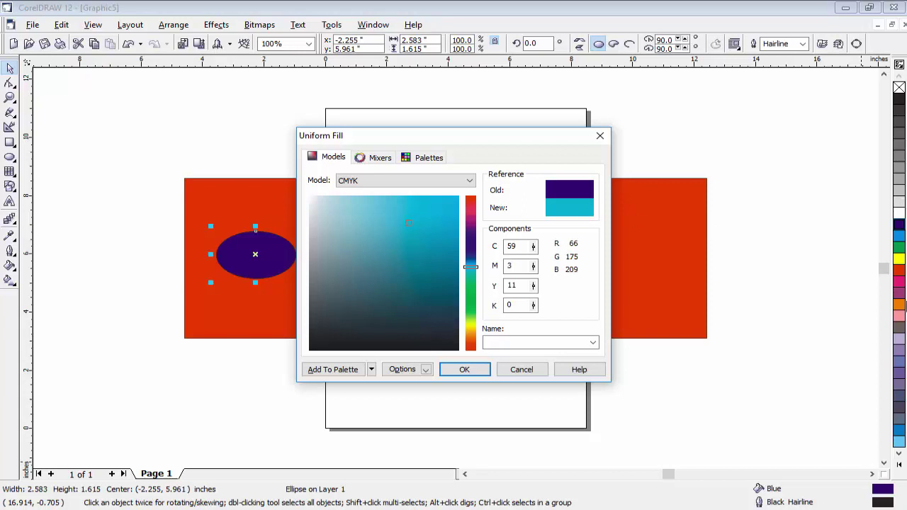
left_click(392, 209)
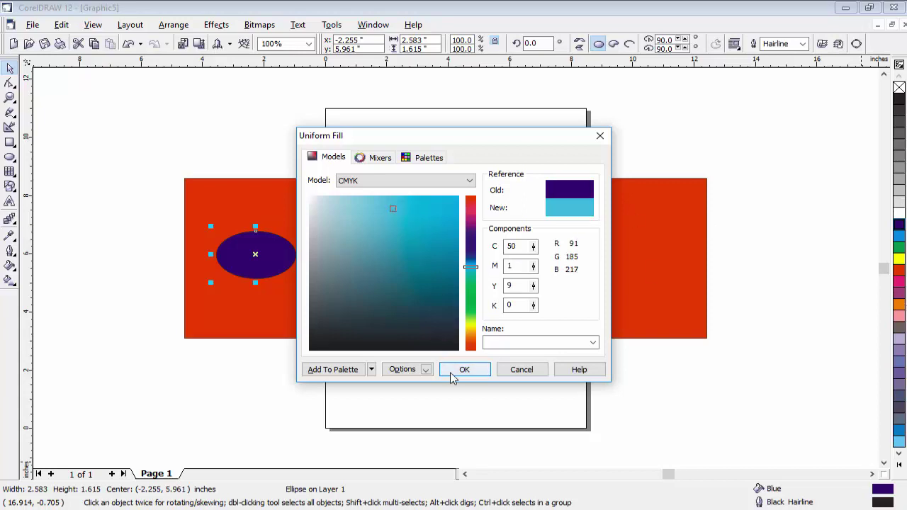
left_click(450, 370)
left_click_drag(272, 265, 261, 262)
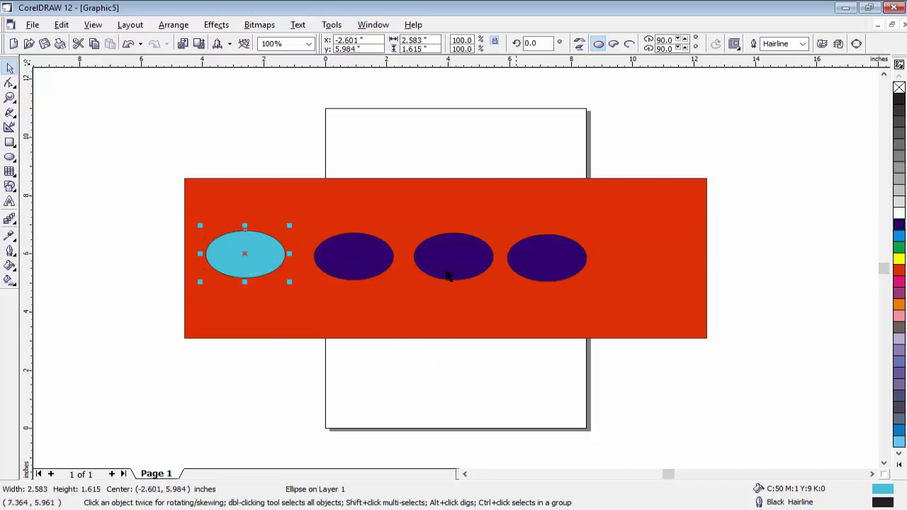
Copy only the fill from the cyan ellipse onto the second ellipse with Copy Properties From.
left_click(68, 26)
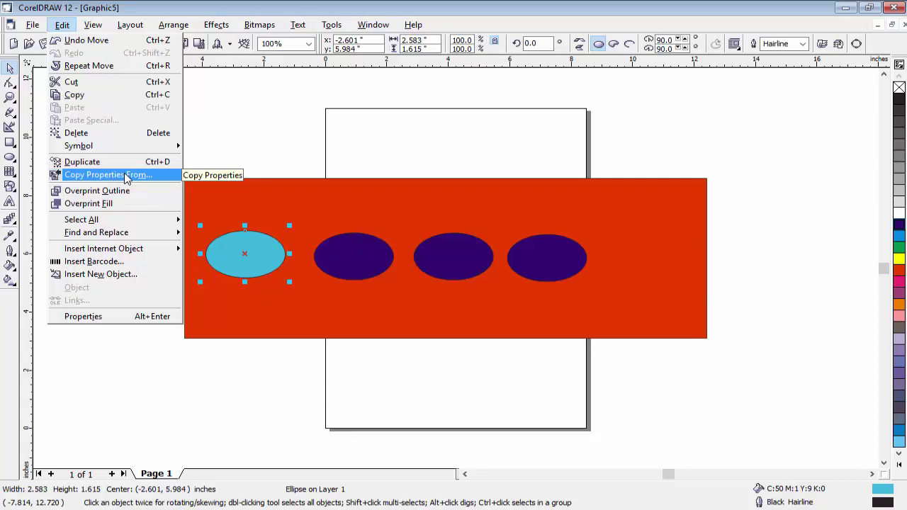
key("Escape")
left_click(334, 244)
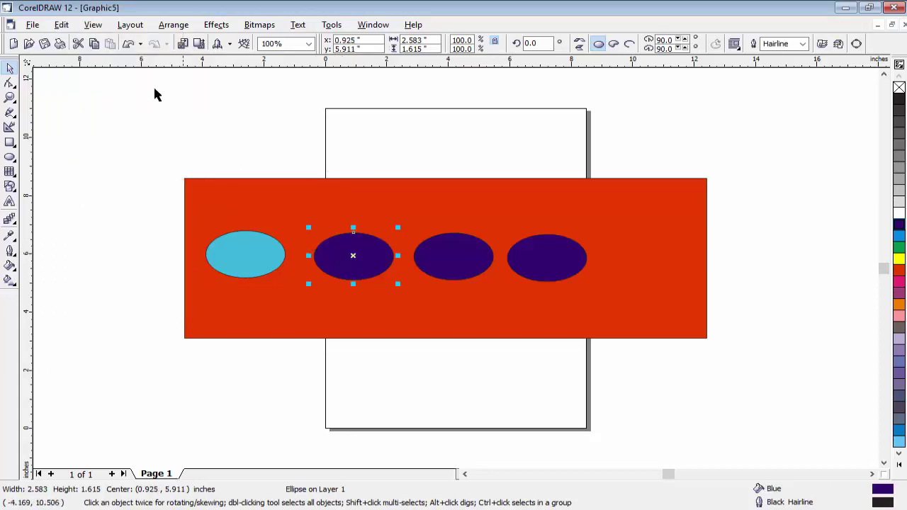
left_click(63, 30)
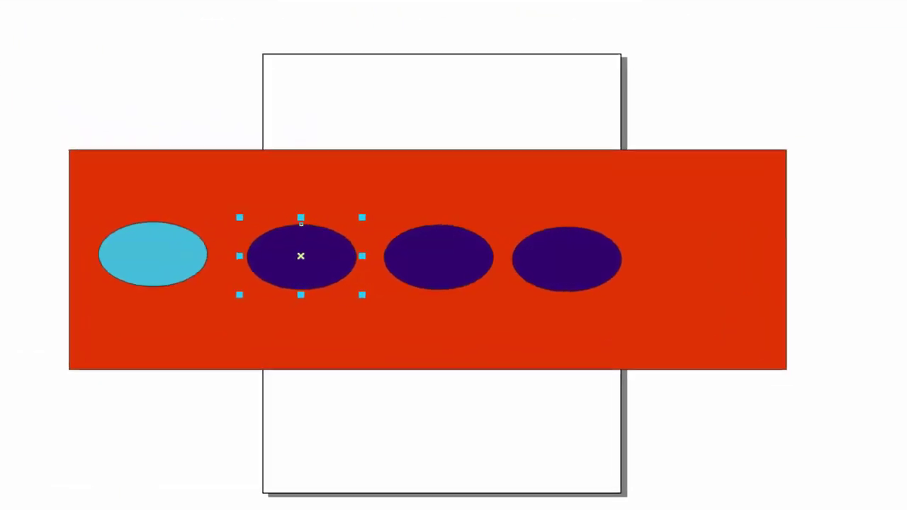
left_click(92, 219)
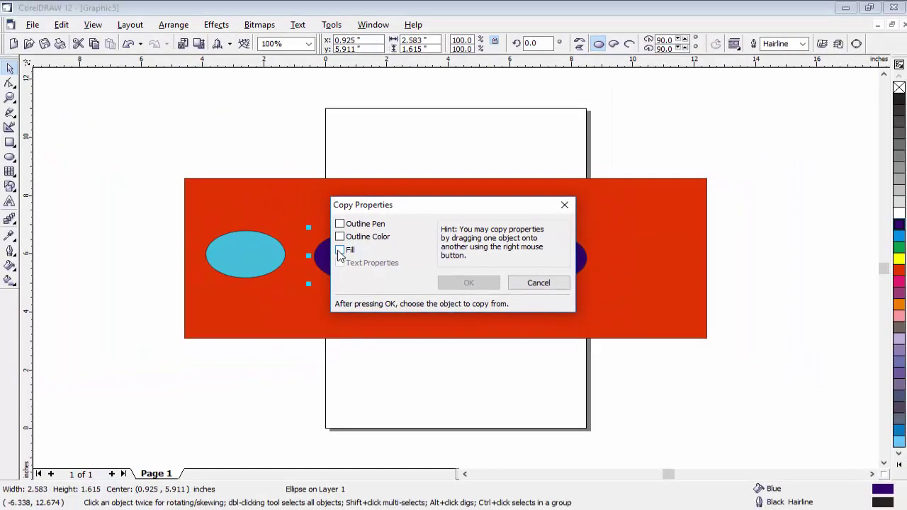
left_click(340, 250)
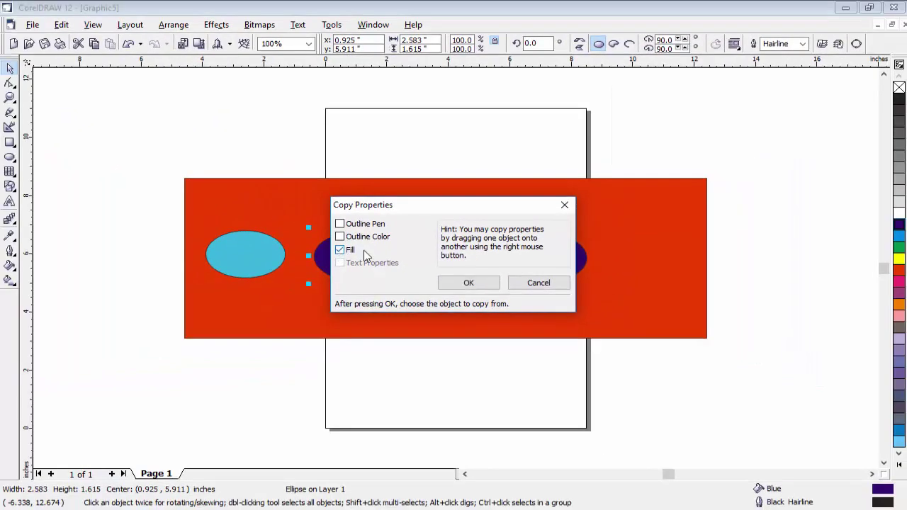
left_click(468, 283)
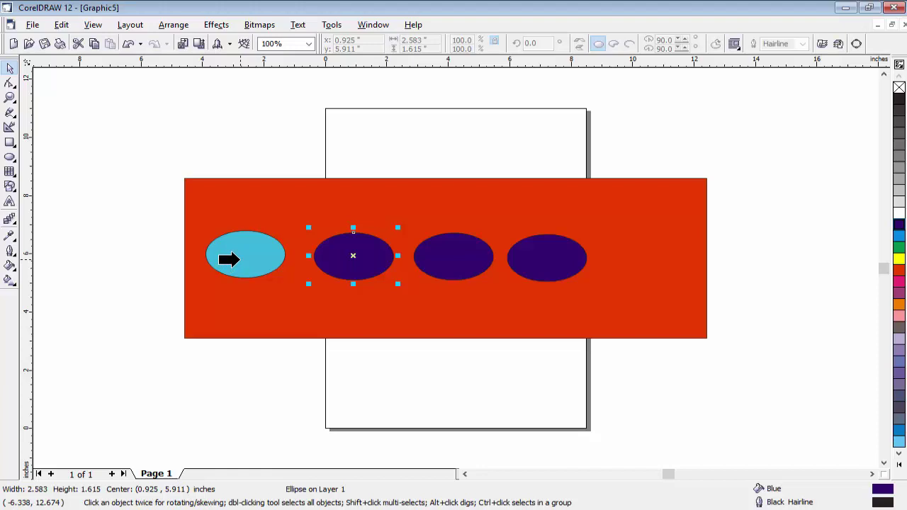
left_click(241, 261)
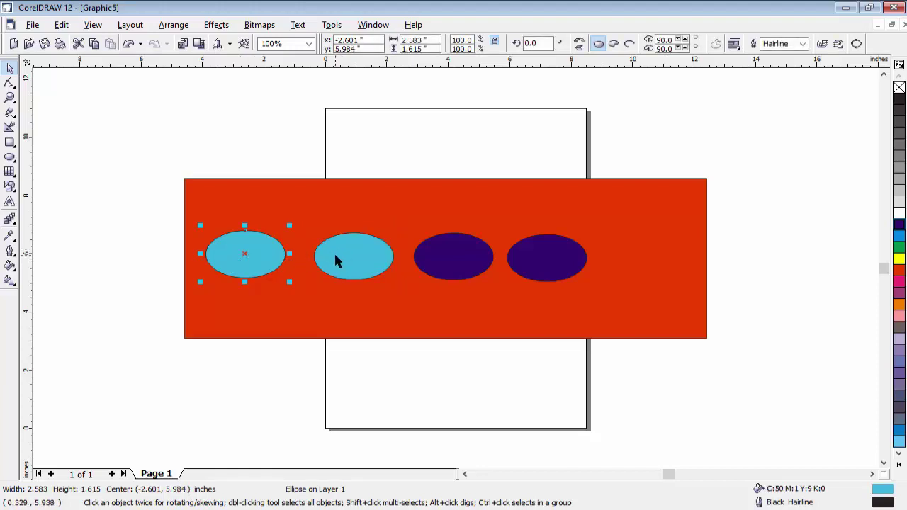
left_click(61, 24)
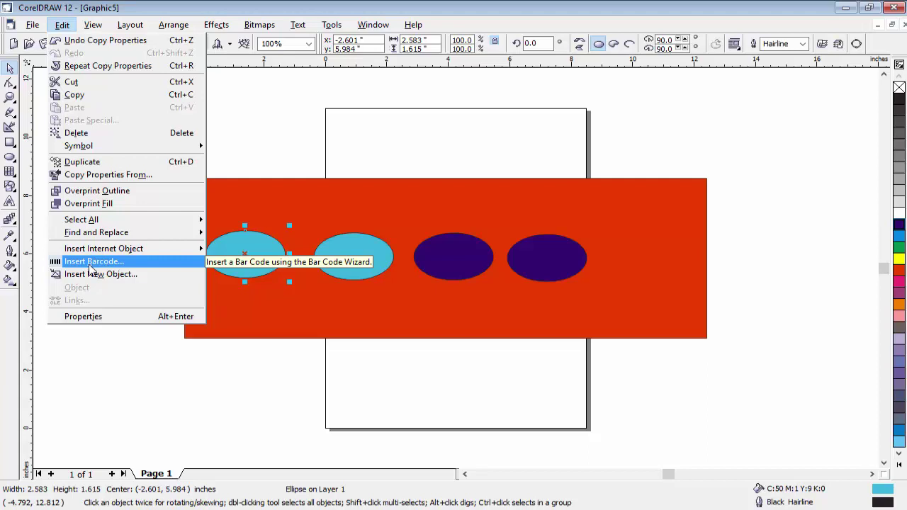
left_click(90, 270)
left_click_drag(345, 138, 278, 135)
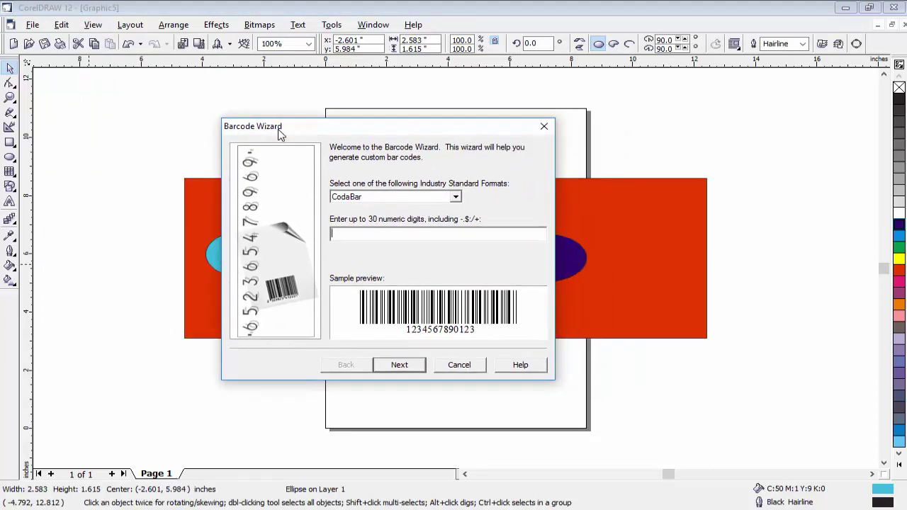
left_click_drag(345, 133, 326, 124)
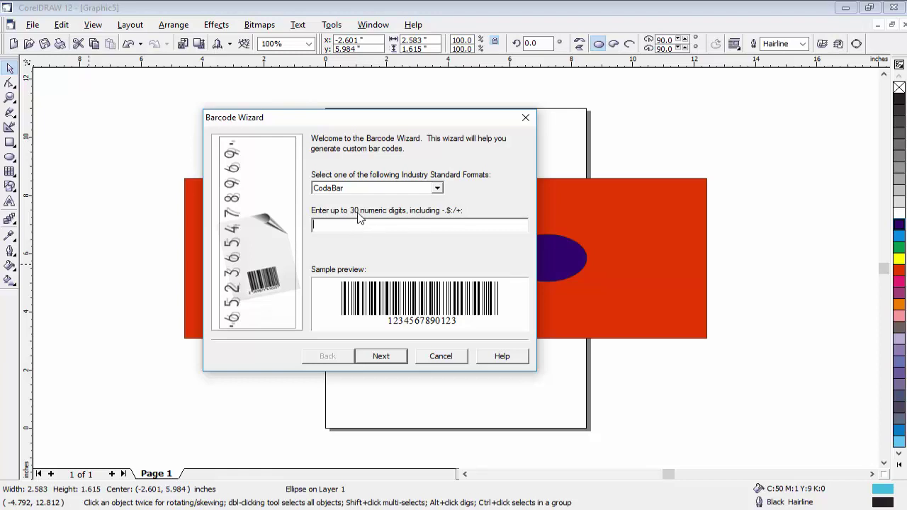
left_click(343, 224)
type("87687686876876876")
left_click(382, 358)
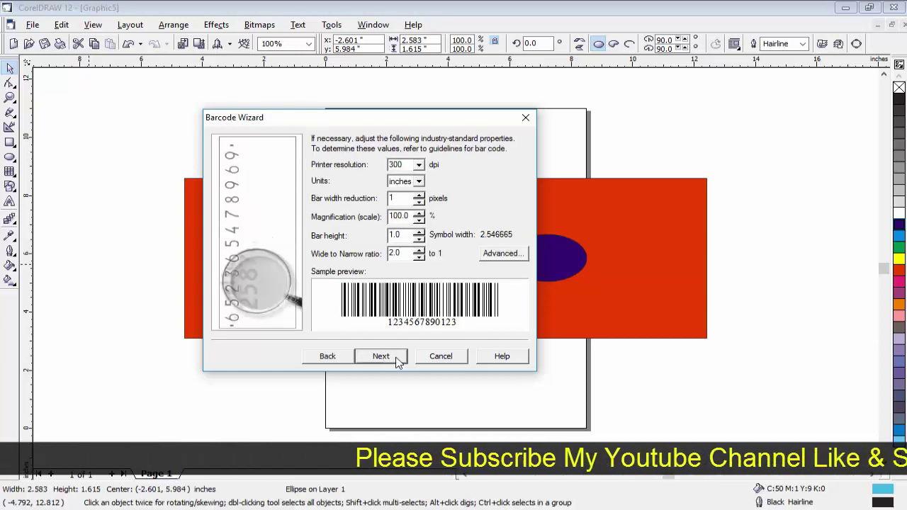
left_click(384, 357)
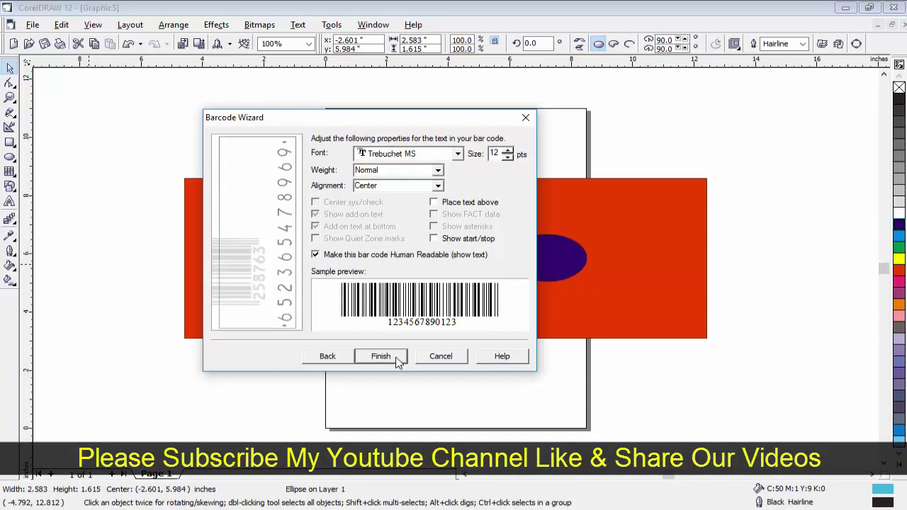
left_click(399, 358)
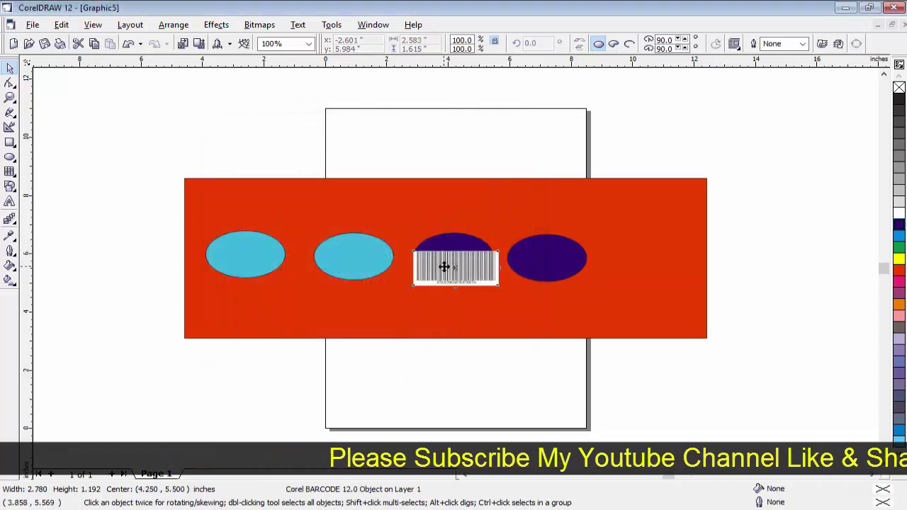
Place the barcode near the banner's lower-right edge, beneath the dark blue ellipses.
left_click_drag(441, 264, 635, 317)
scroll(653, 308, "up", 2)
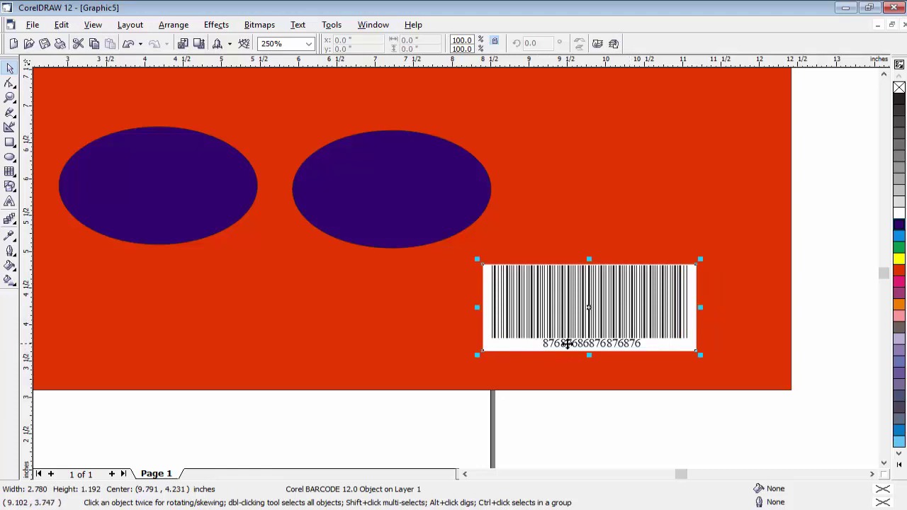
left_click_drag(629, 329, 655, 347)
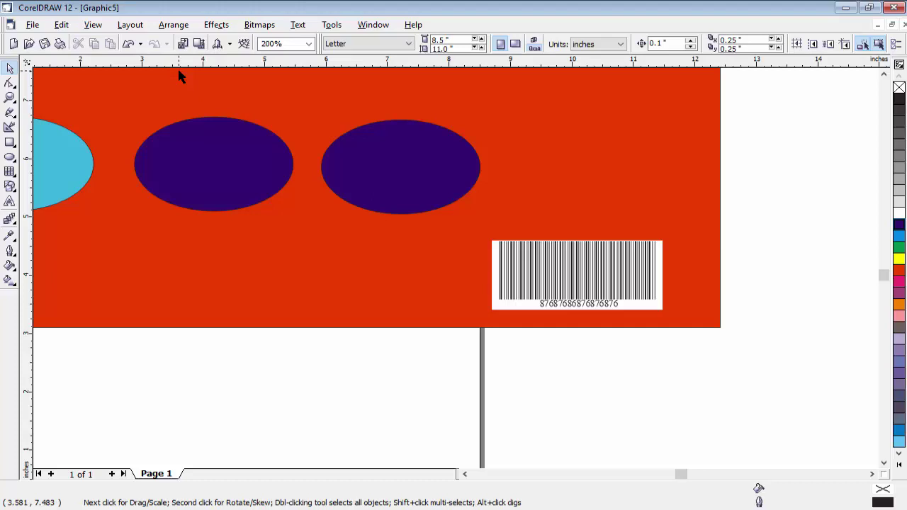
left_click(63, 26)
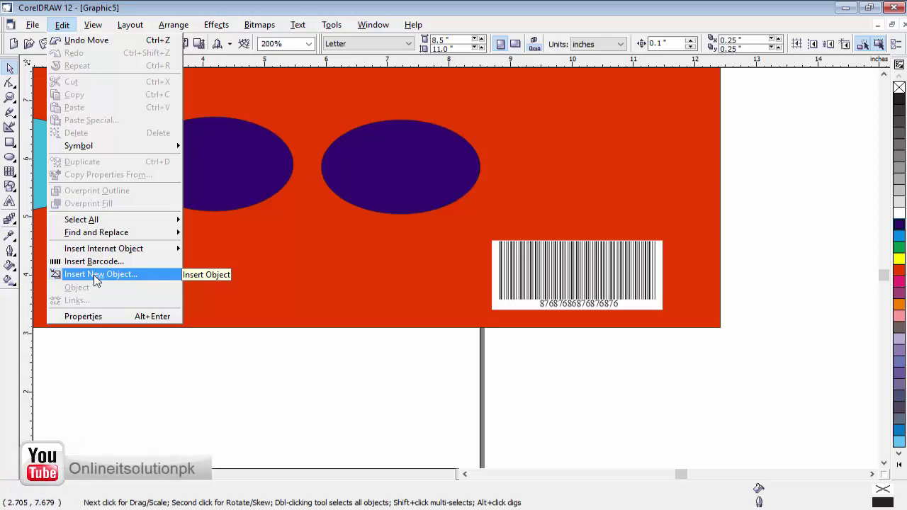
Embed a new Paintbrush Picture object, which opens as a blank 189 × 189 px image in Paint.
left_click(94, 277)
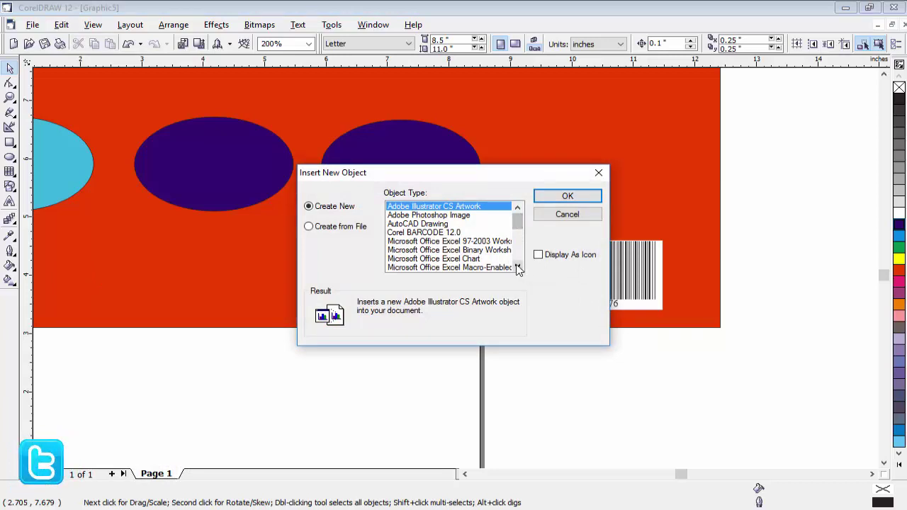
left_click(517, 268)
scroll(494, 259, "down", 1)
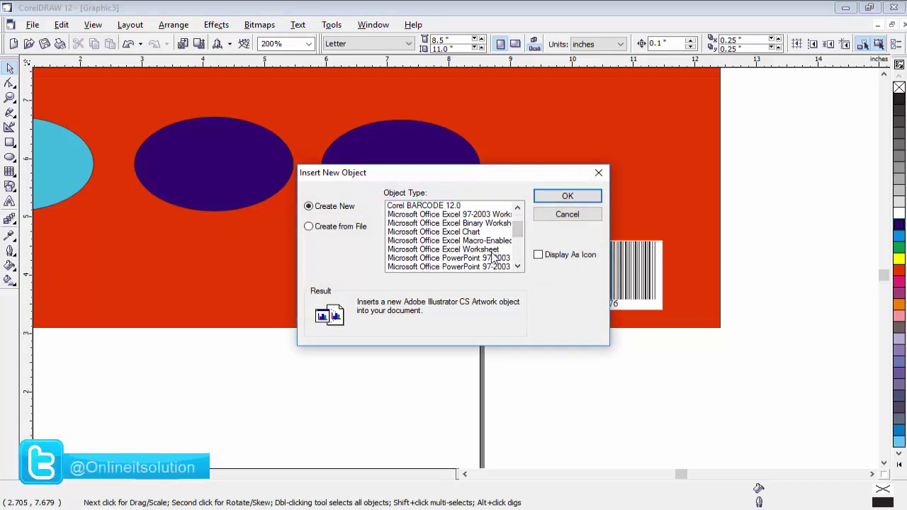
scroll(494, 259, "down", 4)
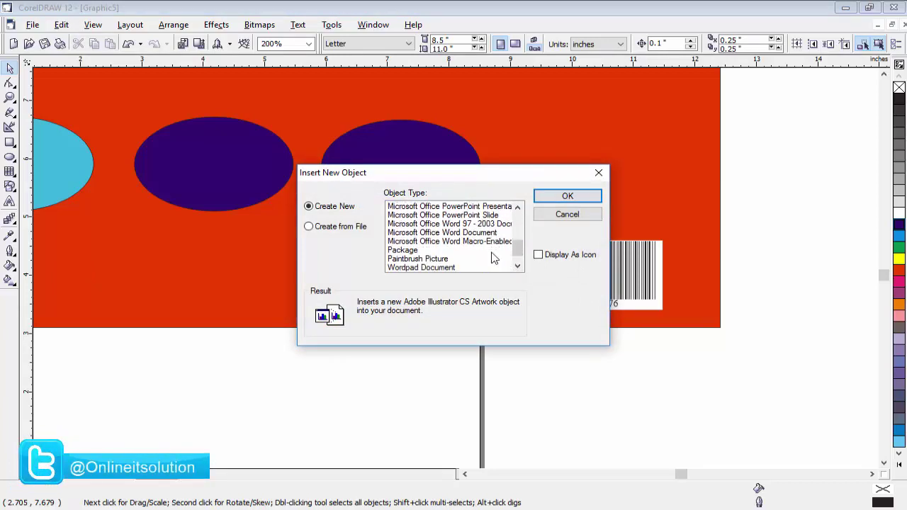
scroll(493, 258, "down", 1)
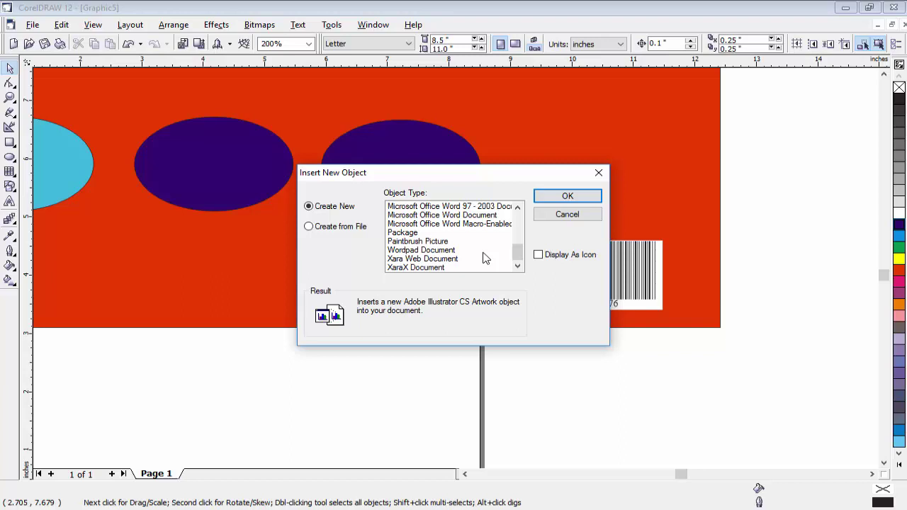
left_click(418, 243)
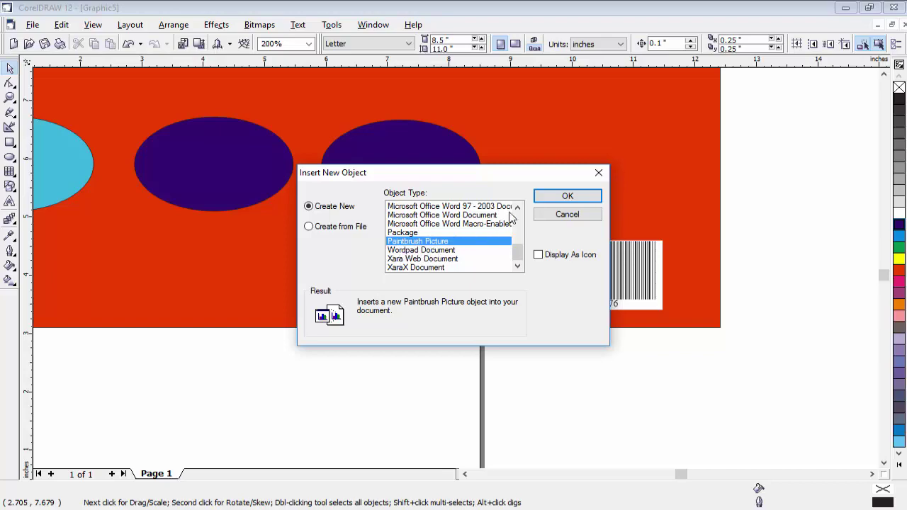
left_click(549, 198)
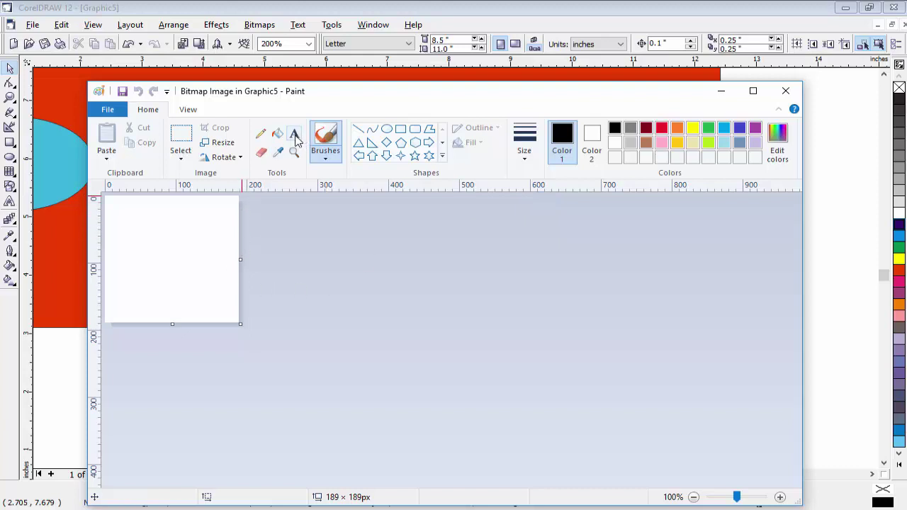
Sketch a few black freehand lines in Paint and close it to update the embedded bitmap.
left_click_drag(156, 258, 157, 264)
mouse_move(128, 265)
left_mouse_down()
mouse_move(174, 269)
mouse_move(168, 245)
mouse_move(146, 238)
mouse_move(122, 317)
mouse_move(238, 242)
left_mouse_up()
left_click_drag(172, 309, 222, 269)
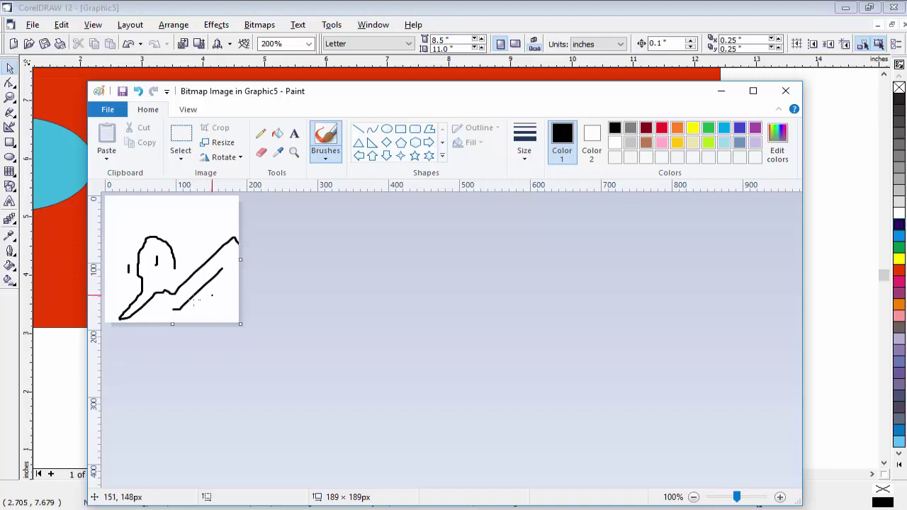
left_click(785, 93)
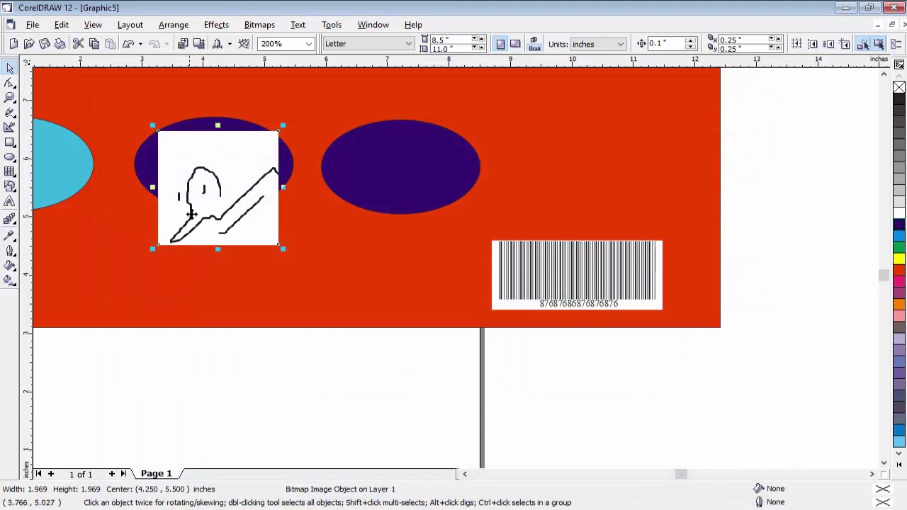
Move the sketch above the barcode to 10.685, 5.834 inches and add one more diagonal stroke in Paint.
left_click_drag(191, 214, 587, 194)
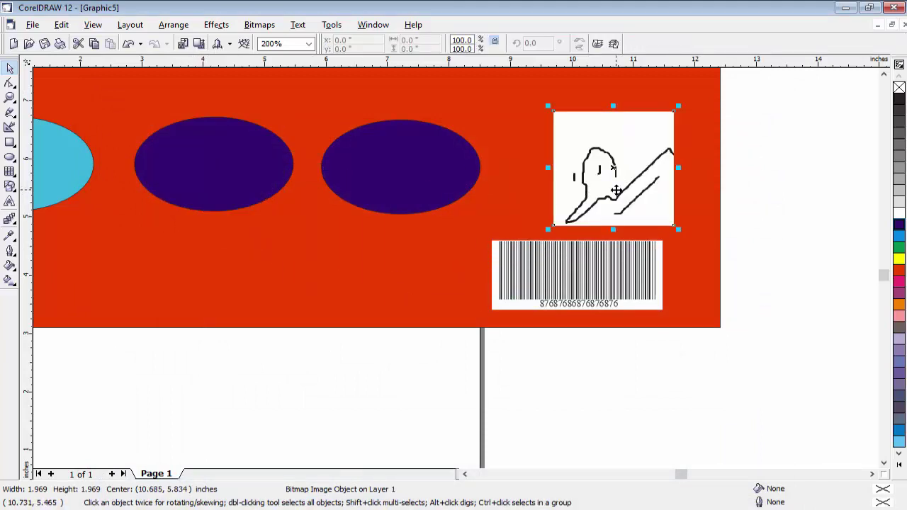
double_click(615, 186)
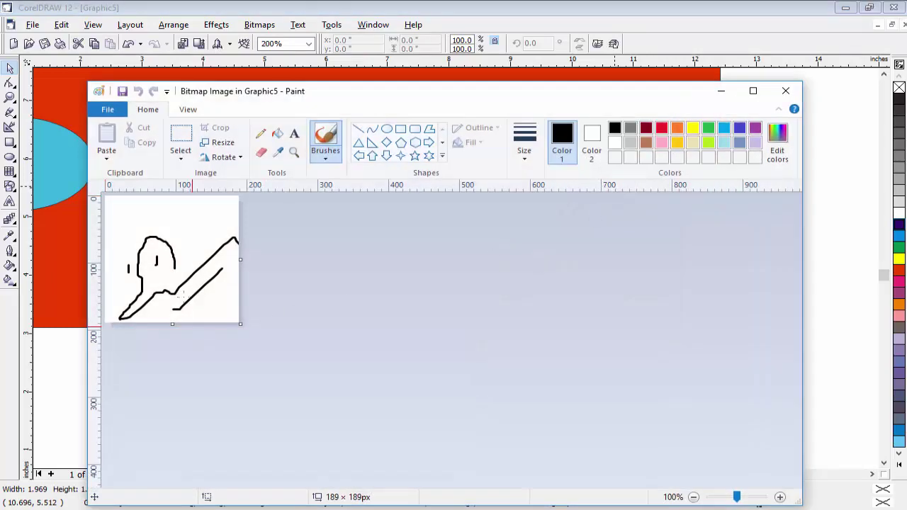
left_click_drag(184, 241, 217, 211)
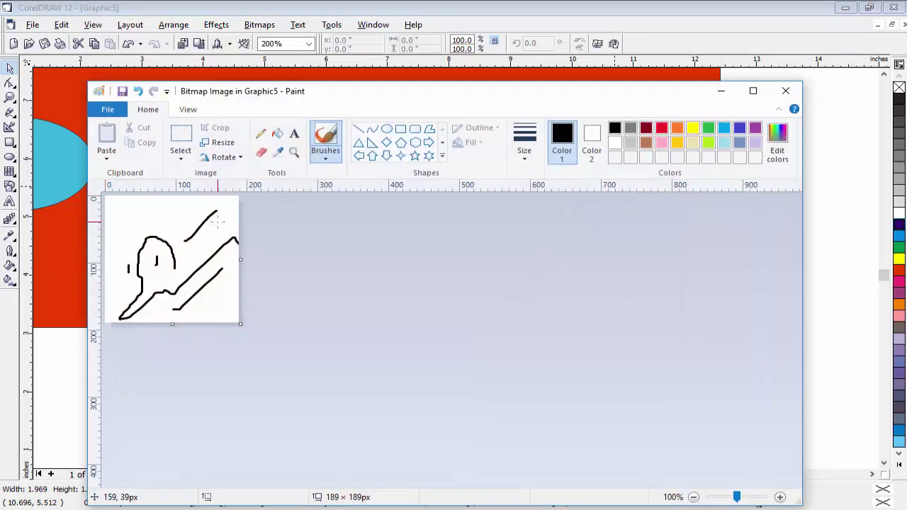
left_click(786, 92)
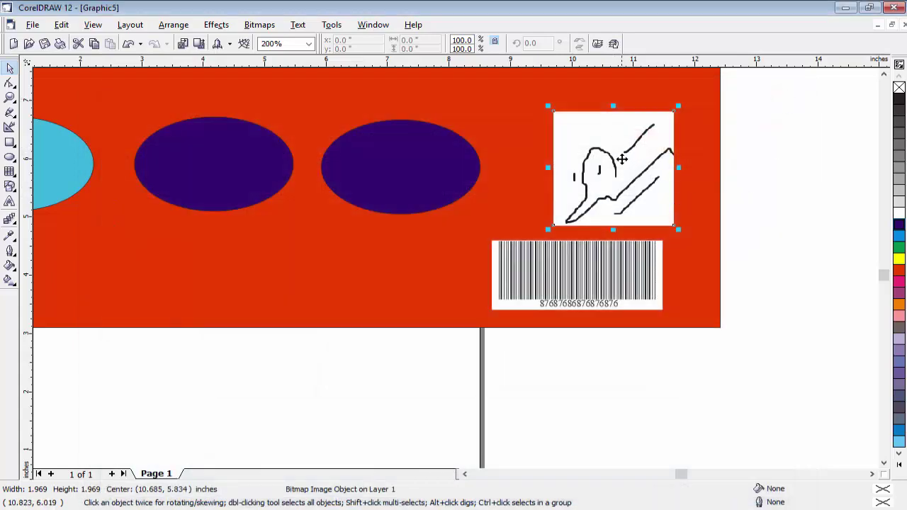